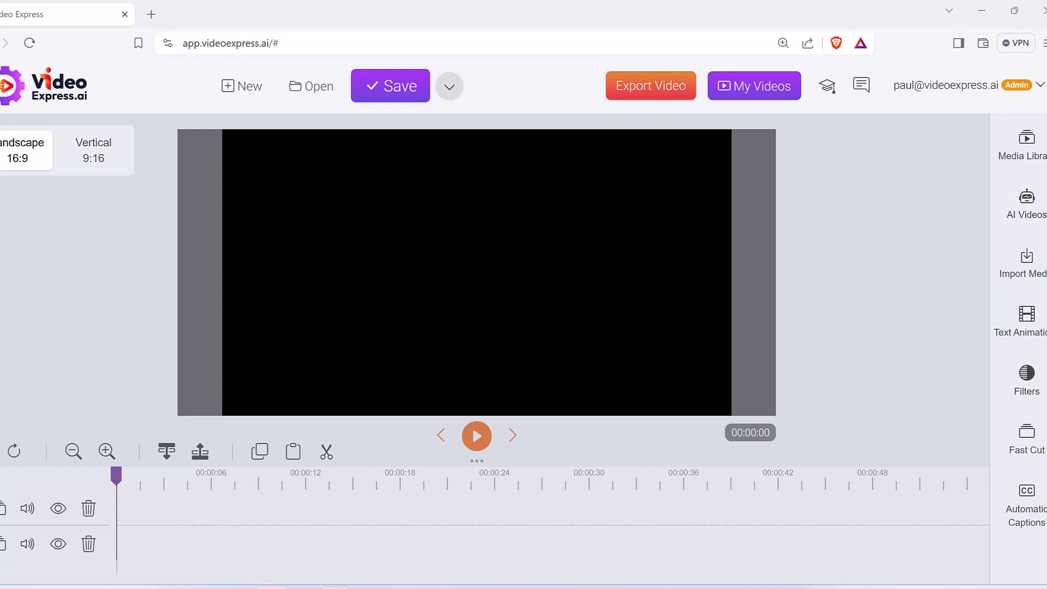
# Start a new AI video from a text prompt via AI Videos and Create From Prompt
pyautogui.click(1026, 204)
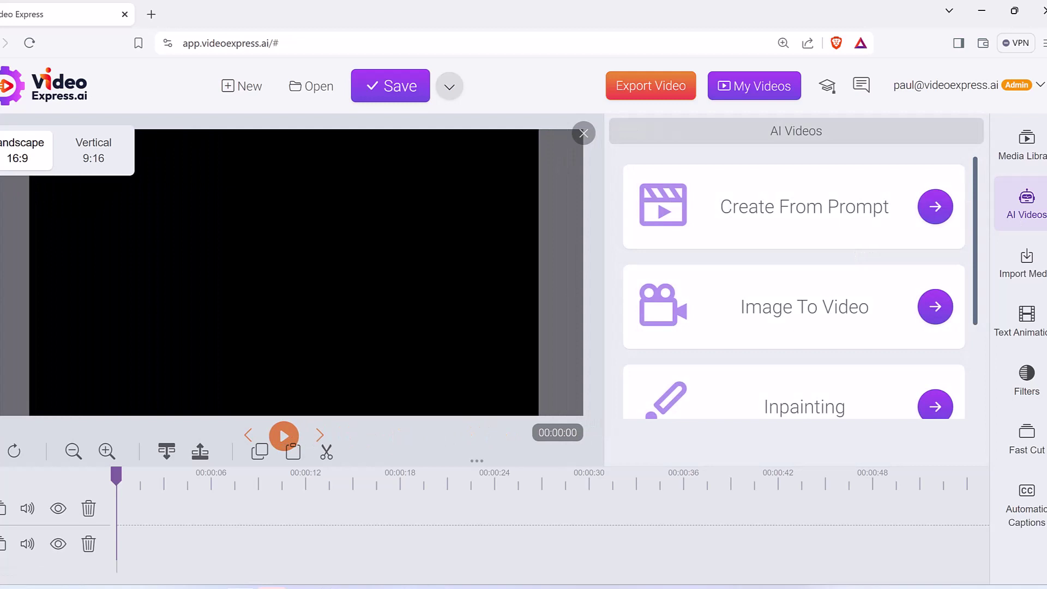
pyautogui.moveTo(935, 247)
pyautogui.mouseDown()
pyautogui.moveTo(554, 227)
pyautogui.moveTo(908, 245)
pyautogui.mouseUp()
pyautogui.click(935, 207)
pyautogui.click(328, 270)
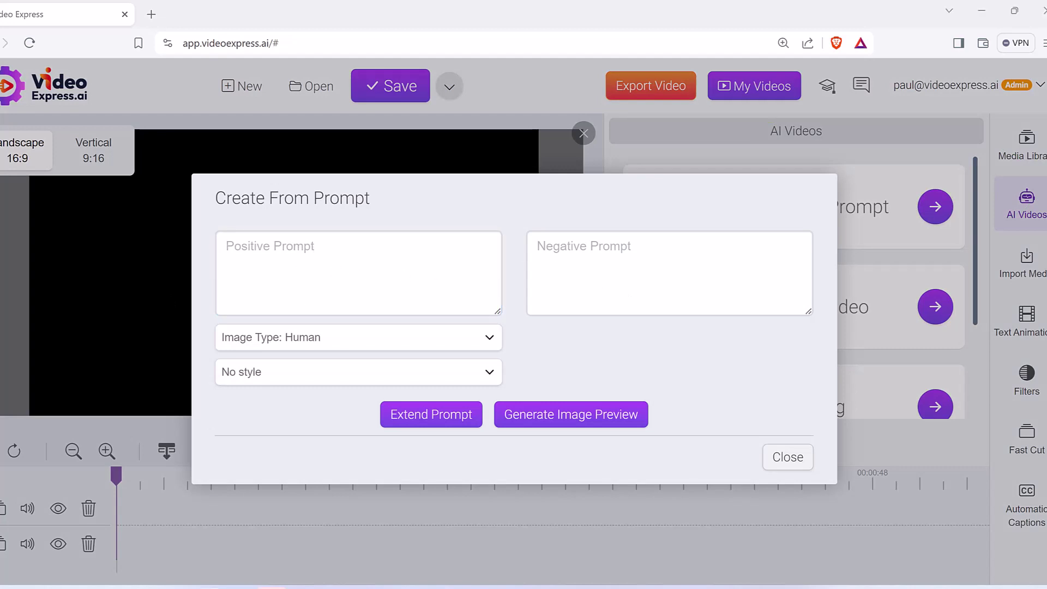
# Paste the cinematic shallow-depth-of-field portrait prompt into Positive Prompt
pyautogui.click(329, 276)
pyautogui.click(302, 338)
pyautogui.click(302, 338)
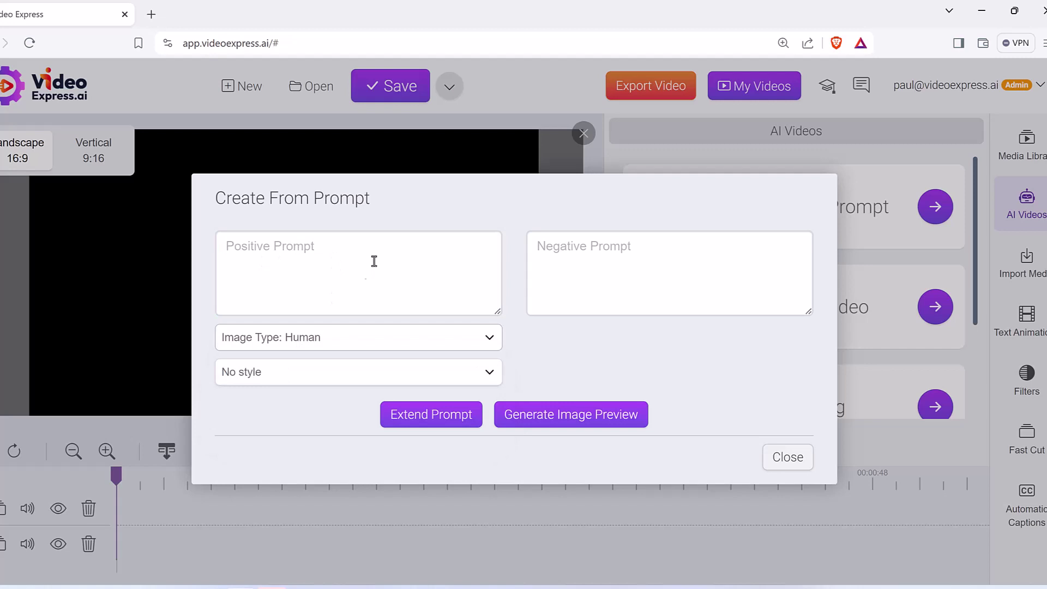
pyautogui.rightClick(363, 271)
pyautogui.click(398, 366)
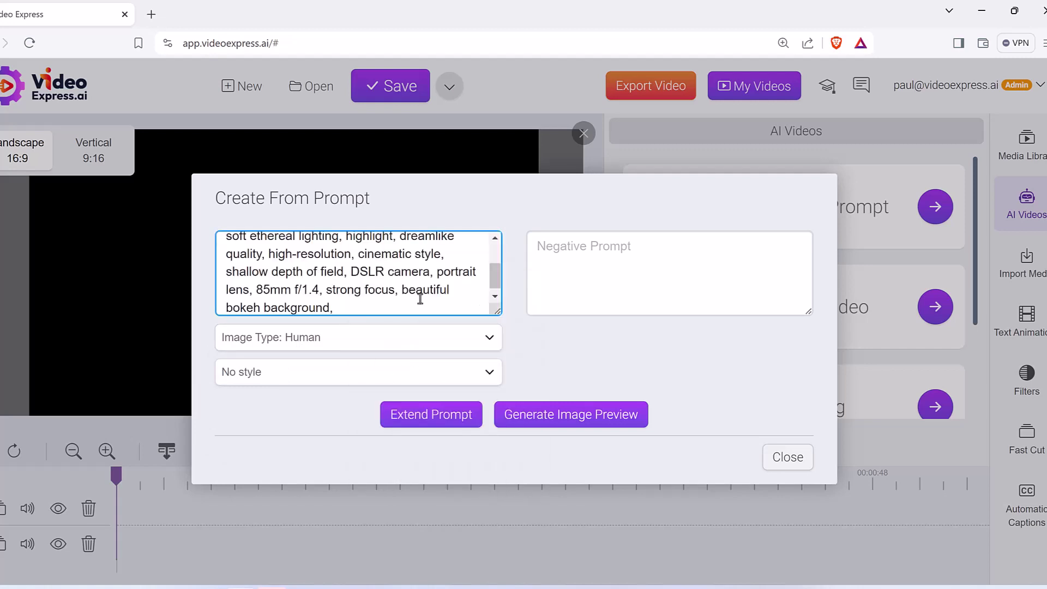
pyautogui.moveTo(488, 279); pyautogui.dragTo(501, 321)
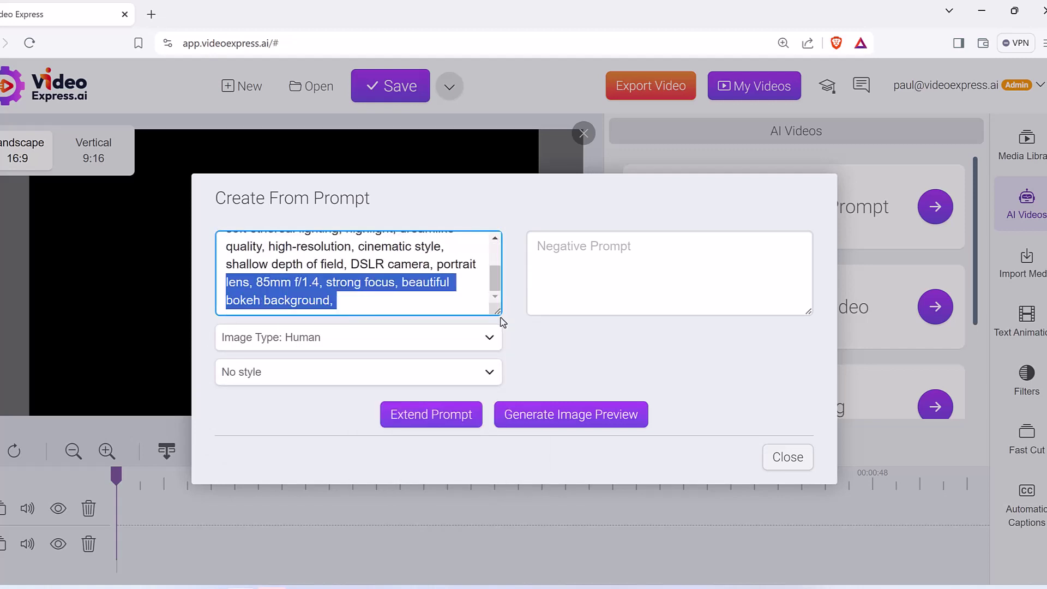
# Set the video style to Studio Portrait
pyautogui.click(383, 288)
pyautogui.click(355, 370)
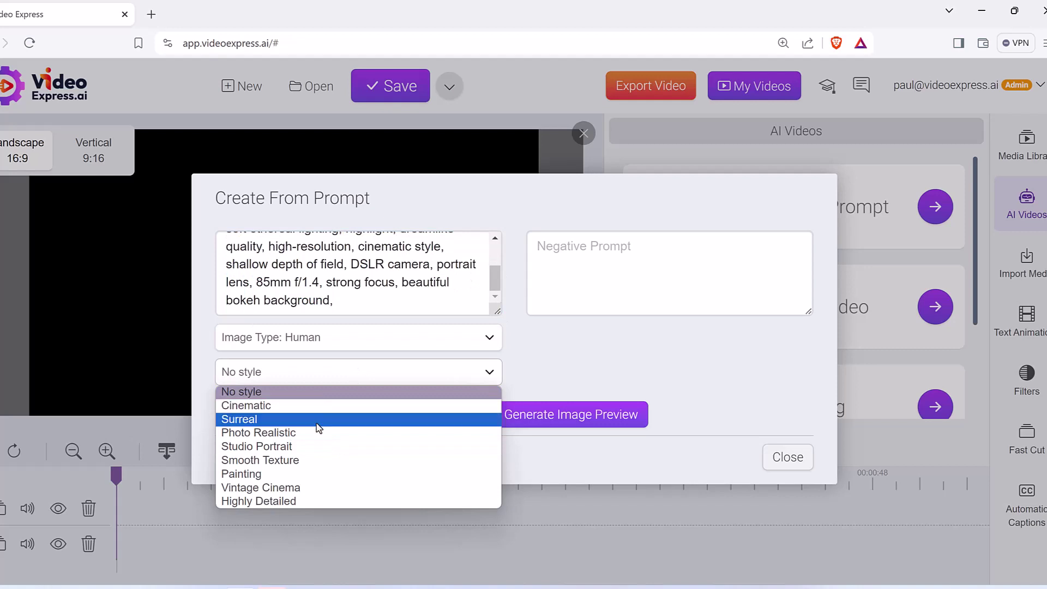
pyautogui.click(335, 447)
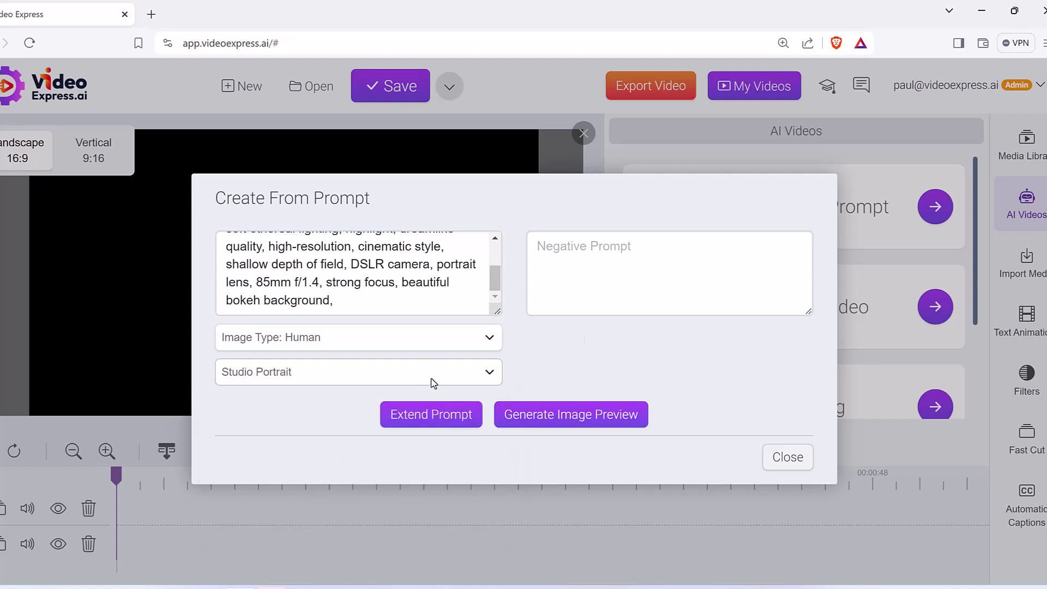
# Generate the preview image of the meditating woman with palms pressed together
pyautogui.click(573, 415)
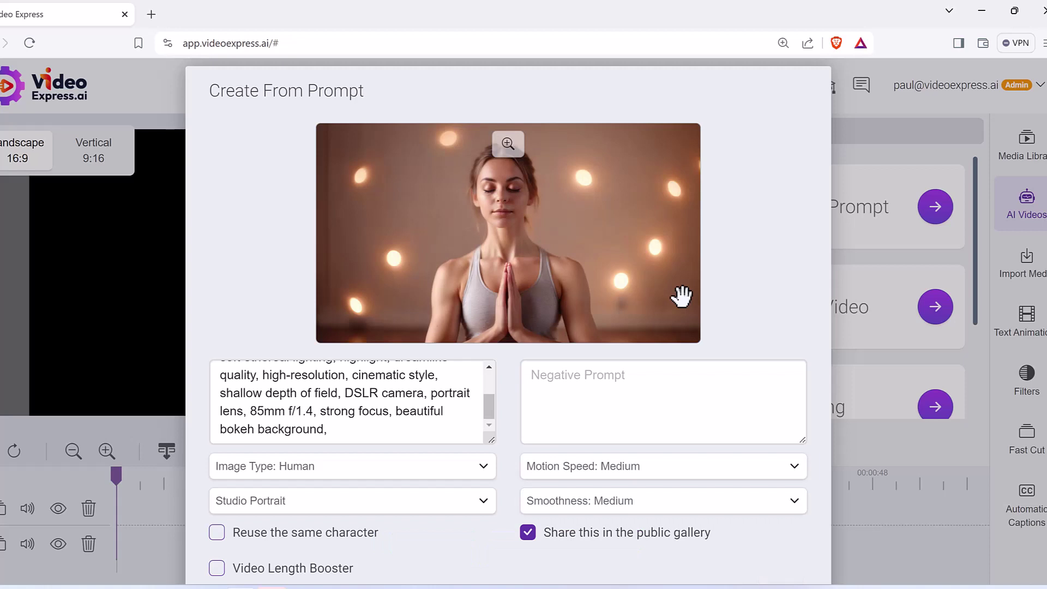
pyautogui.scroll(-3, 629, 260)
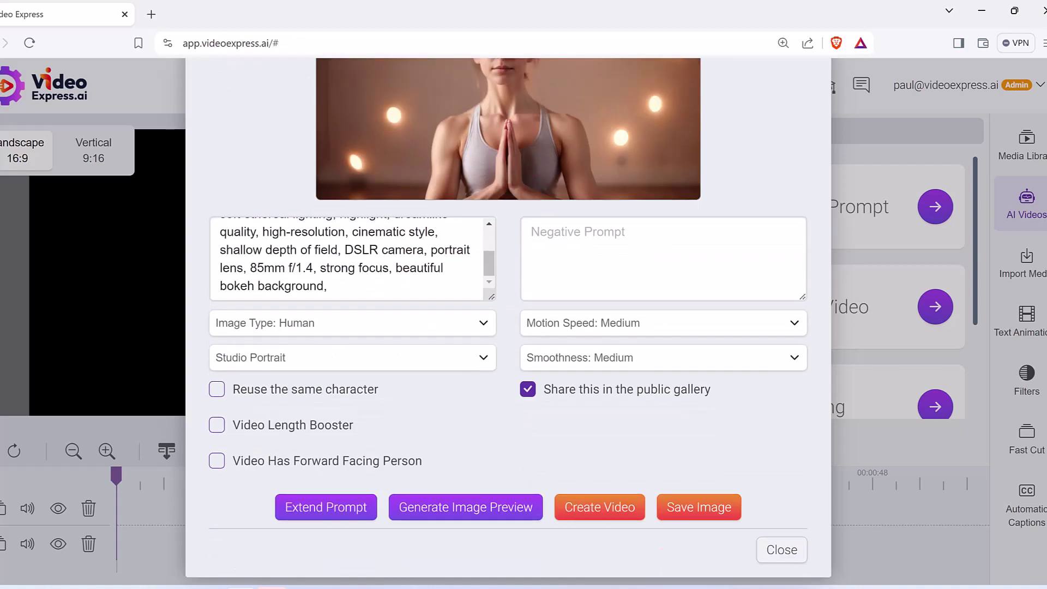
pyautogui.moveTo(269, 437)
pyautogui.mouseDown()
pyautogui.moveTo(190, 440)
pyautogui.moveTo(209, 412)
pyautogui.moveTo(412, 412)
pyautogui.moveTo(276, 436)
pyautogui.mouseUp()
pyautogui.moveTo(456, 379); pyautogui.dragTo(414, 402)
pyautogui.moveTo(427, 387); pyautogui.dragTo(443, 393)
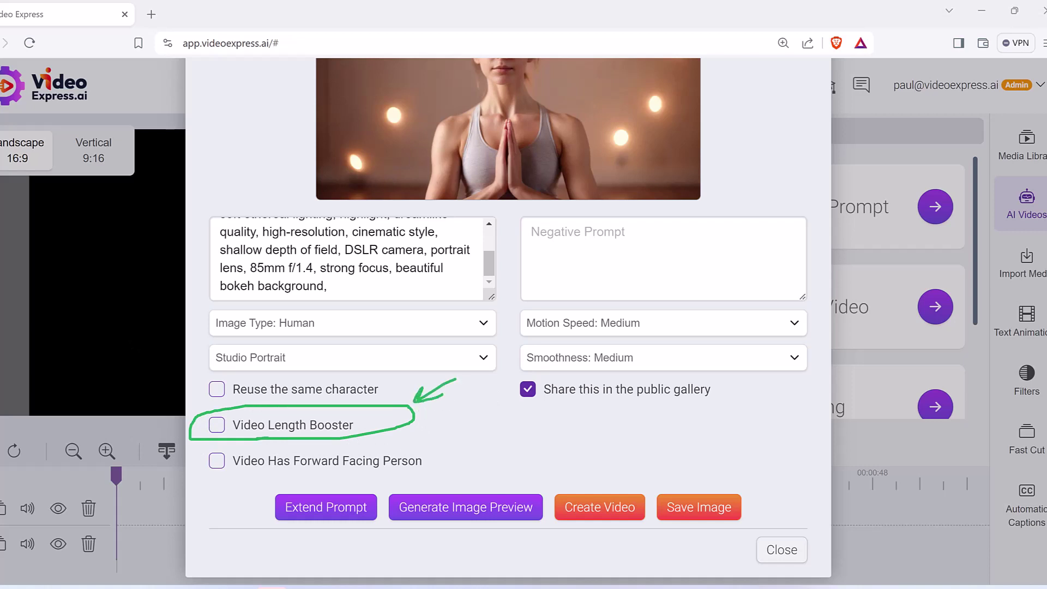
pyautogui.press('Escape')
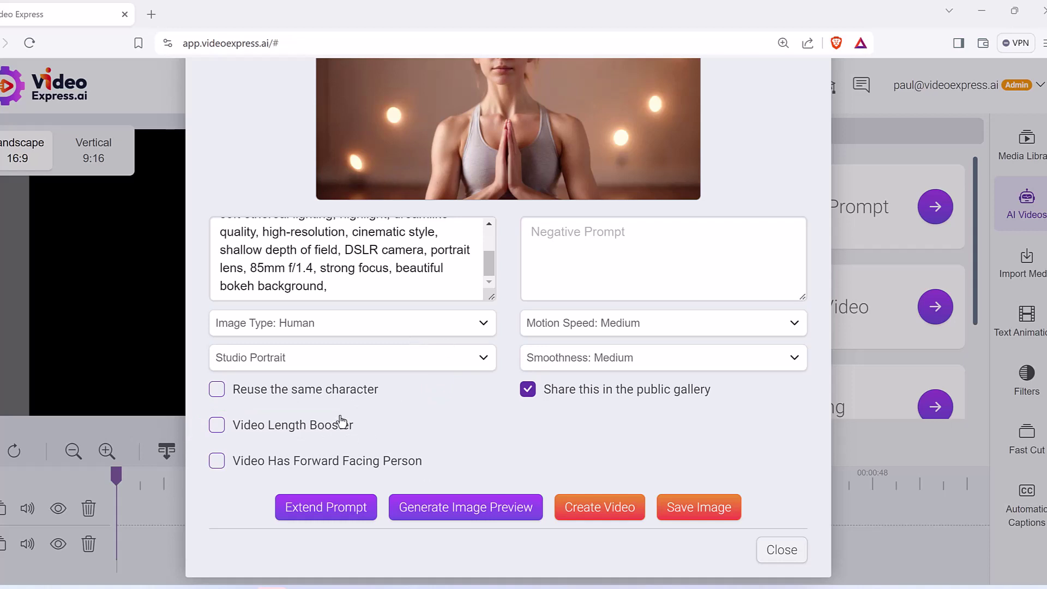
# Enable the Video Length Booster and inspect the enlarged preview image
pyautogui.click(246, 431)
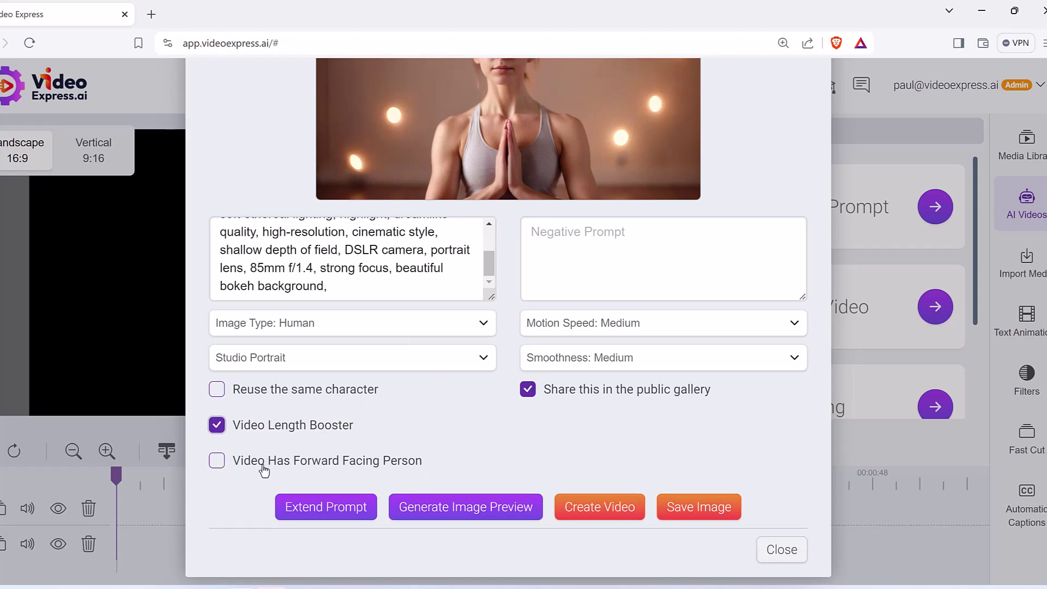
pyautogui.scroll(3, 534, 294)
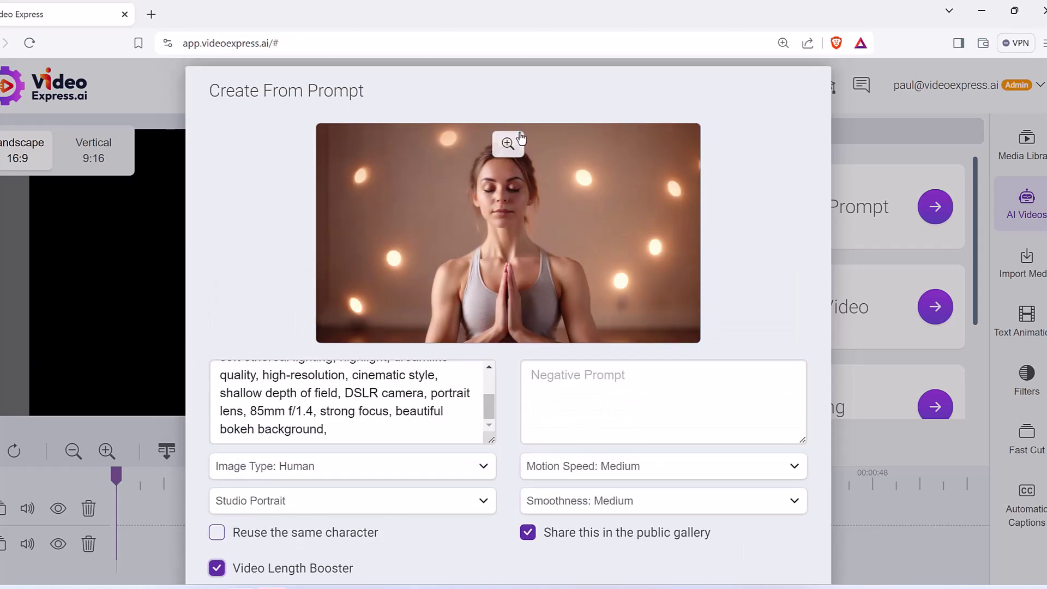
pyautogui.click(507, 145)
pyautogui.scroll(-3, 673, 287)
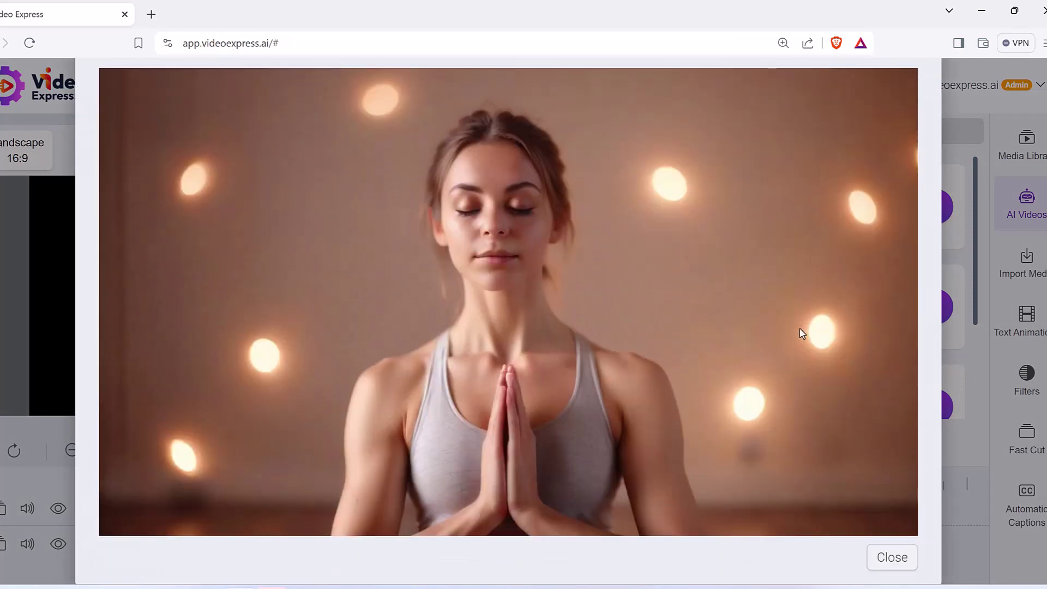
pyautogui.click(905, 561)
# Check Video Has Forward Facing Person, revealing the Face Swap option
pyautogui.scroll(-3, 227, 392)
pyautogui.click(216, 468)
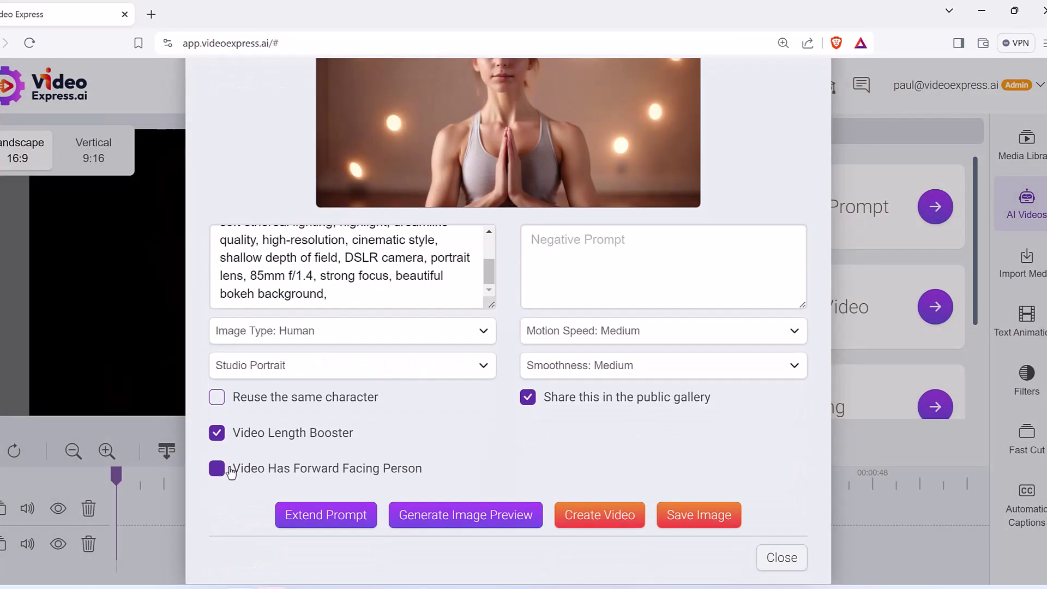
pyautogui.scroll(3, 495, 409)
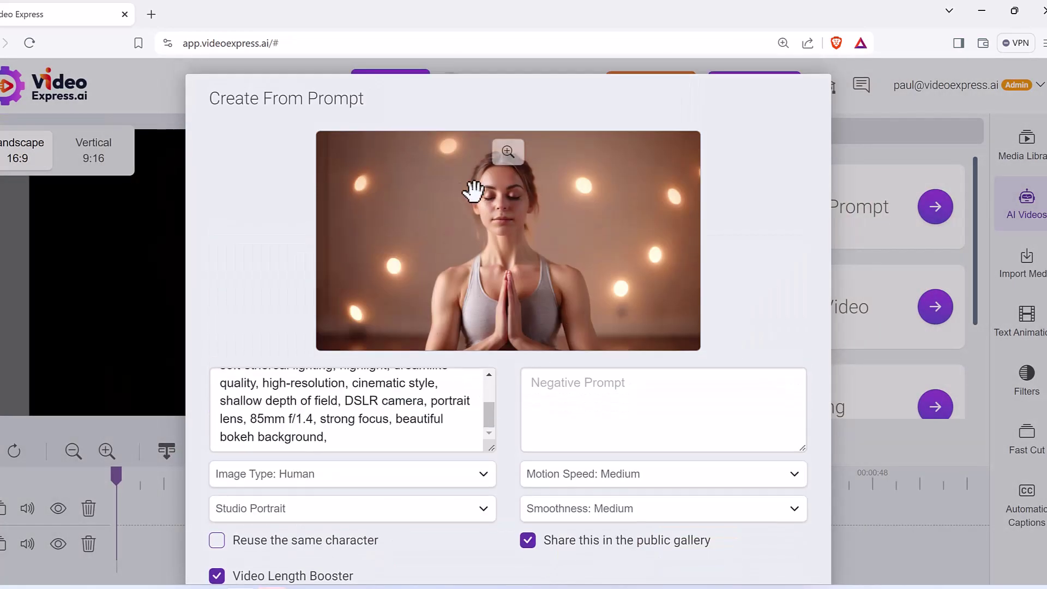
pyautogui.moveTo(545, 218)
pyautogui.mouseDown()
pyautogui.moveTo(445, 202)
pyautogui.moveTo(476, 147)
pyautogui.moveTo(589, 181)
pyautogui.moveTo(564, 240)
pyautogui.mouseUp()
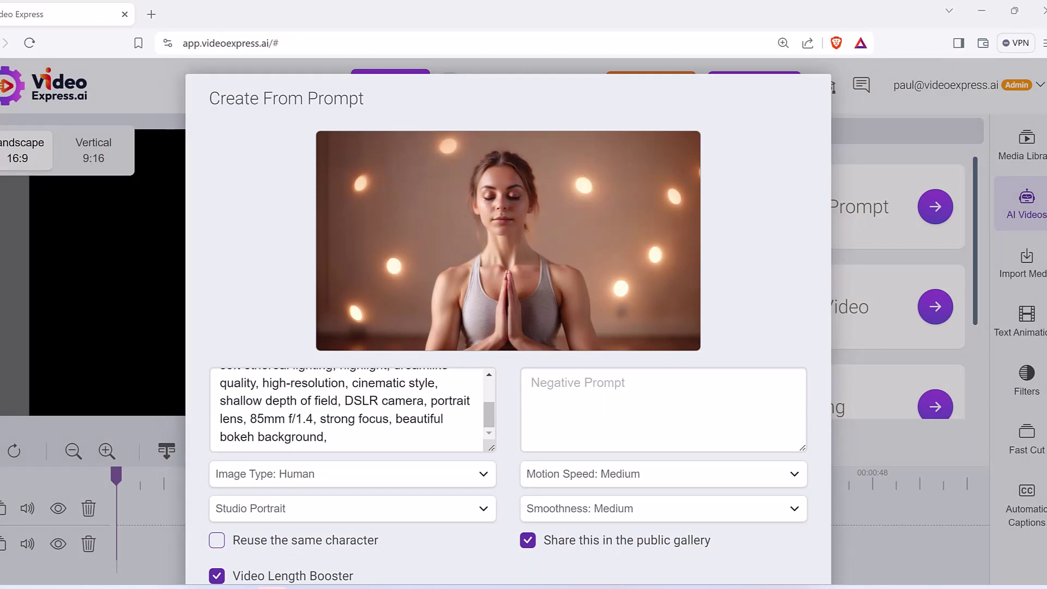
pyautogui.scroll(-3, 596, 164)
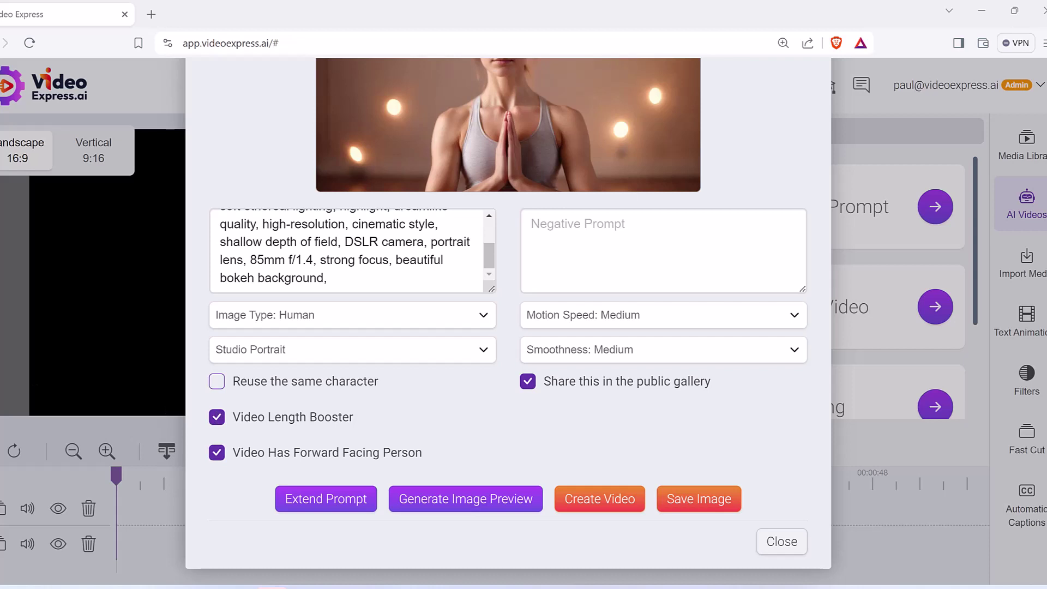
pyautogui.moveTo(539, 467)
pyautogui.mouseDown()
pyautogui.moveTo(643, 465)
pyautogui.moveTo(515, 533)
pyautogui.moveTo(523, 462)
pyautogui.mouseUp()
pyautogui.click(217, 383)
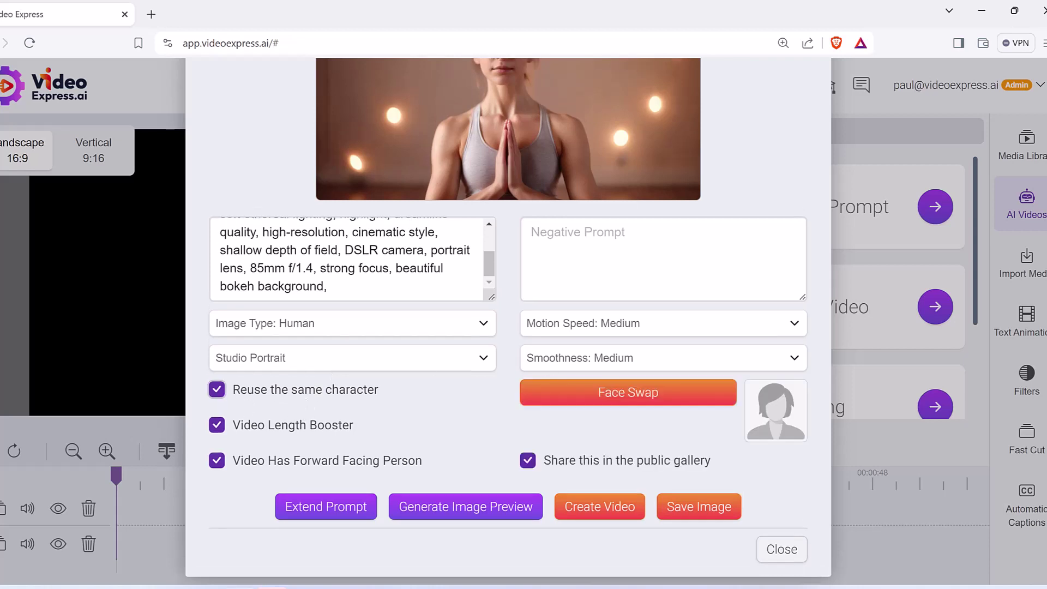
pyautogui.moveTo(632, 418)
pyautogui.mouseDown()
pyautogui.moveTo(507, 406)
pyautogui.moveTo(533, 370)
pyautogui.moveTo(735, 366)
pyautogui.moveTo(813, 377)
pyautogui.moveTo(833, 441)
pyautogui.moveTo(731, 443)
pyautogui.moveTo(567, 416)
pyautogui.mouseUp()
pyautogui.click(217, 389)
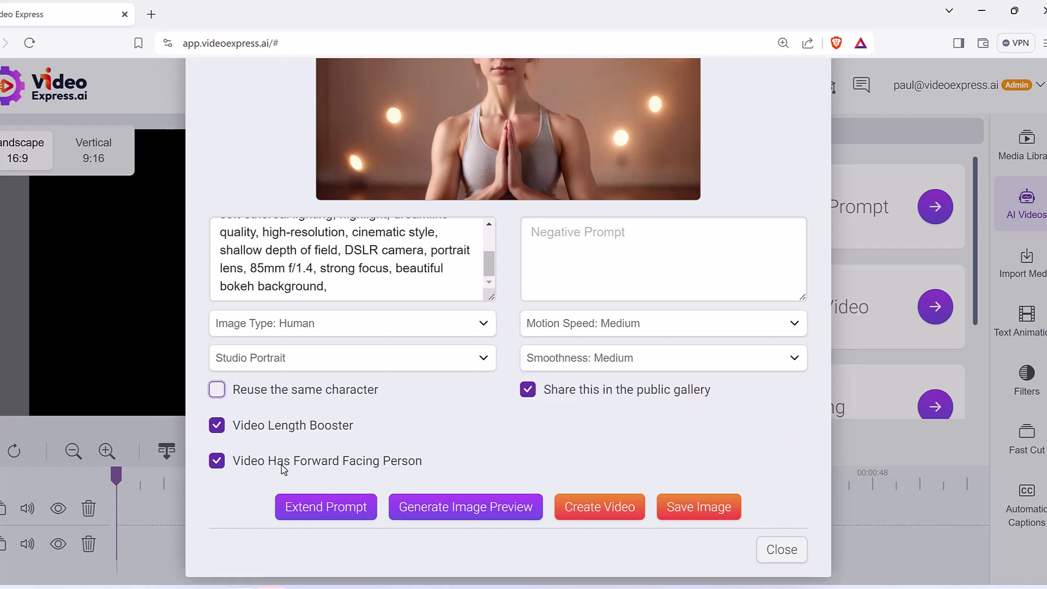
# Start creating the yoga video with motion speed Low and smoothness High
pyautogui.click(607, 512)
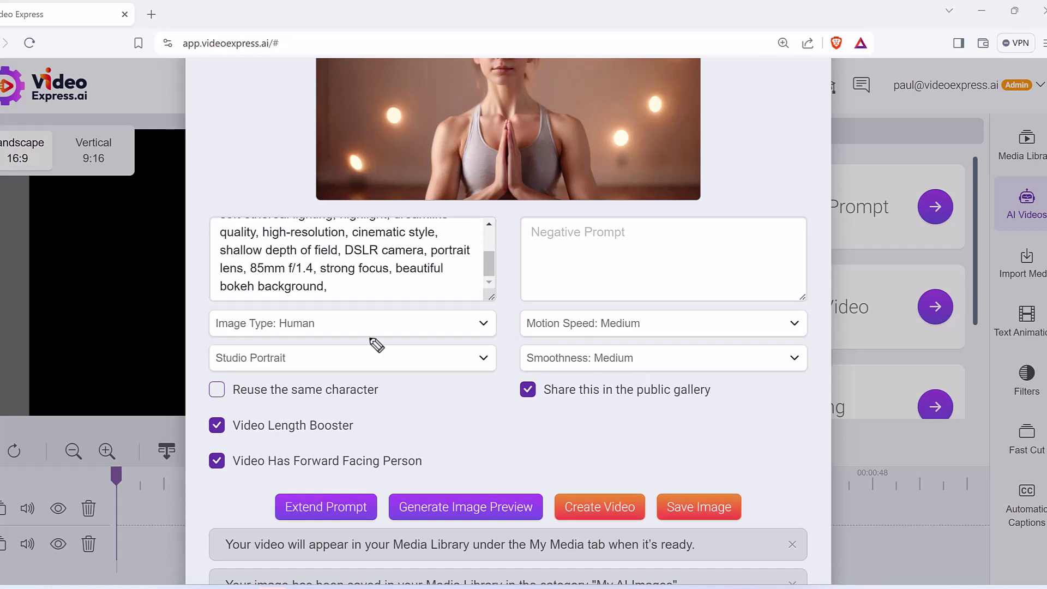
pyautogui.moveTo(532, 304)
pyautogui.mouseDown()
pyautogui.moveTo(784, 305)
pyautogui.moveTo(824, 340)
pyautogui.moveTo(823, 382)
pyautogui.moveTo(527, 374)
pyautogui.moveTo(507, 319)
pyautogui.moveTo(576, 295)
pyautogui.mouseUp()
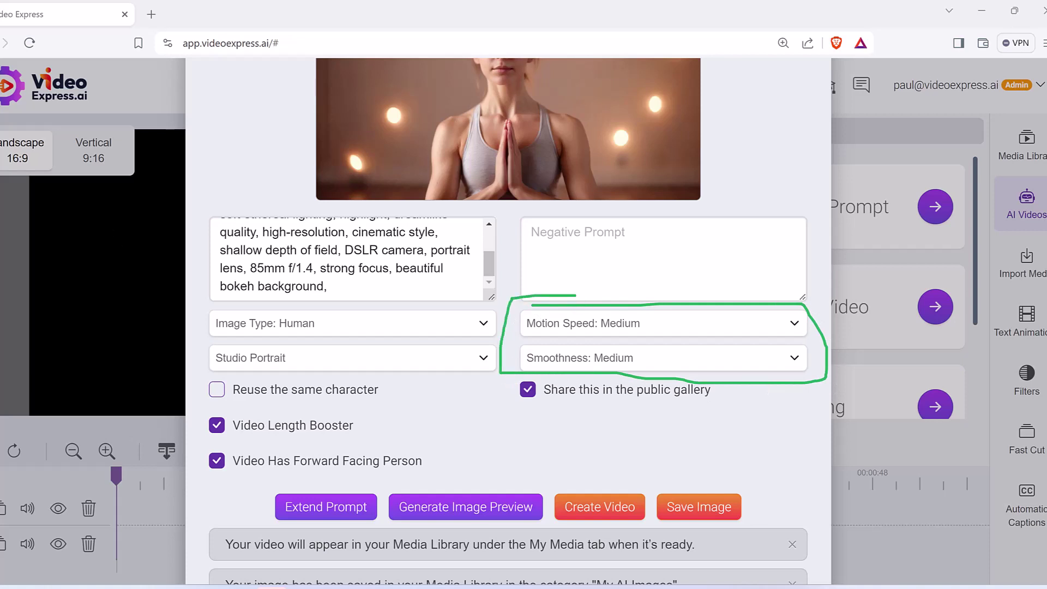
pyautogui.click(639, 326)
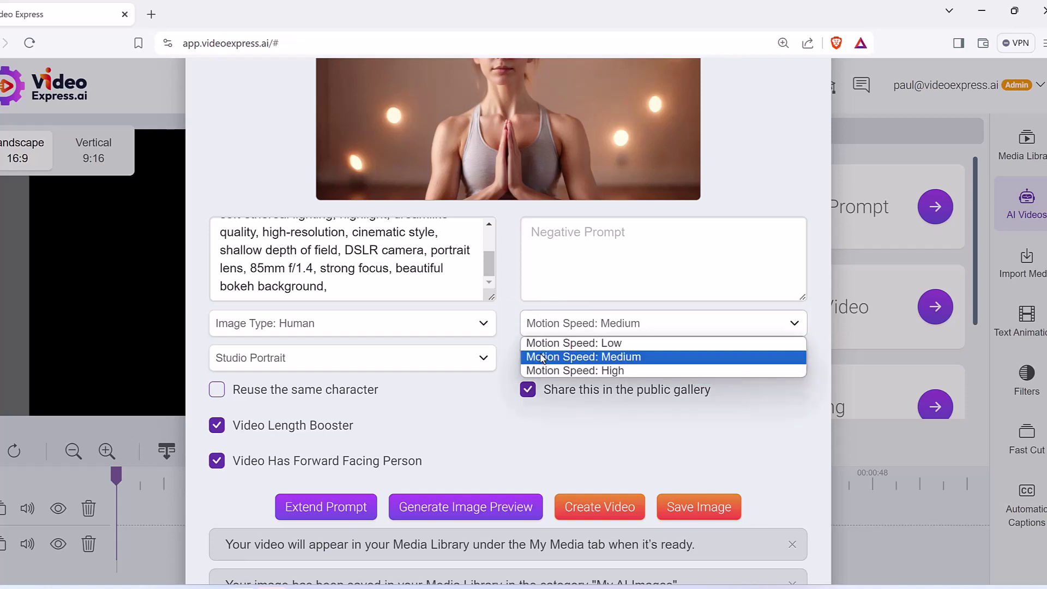
pyautogui.click(619, 343)
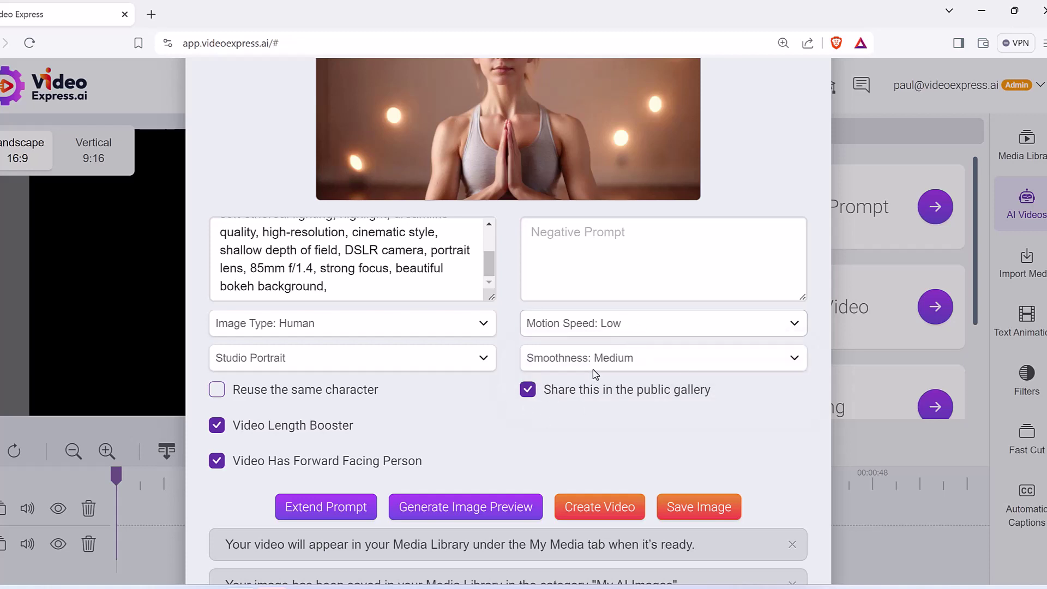
pyautogui.click(603, 358)
pyautogui.click(605, 404)
# Recheck the dropdowns, keeping motion speed at Low and smoothness at High
pyautogui.click(678, 361)
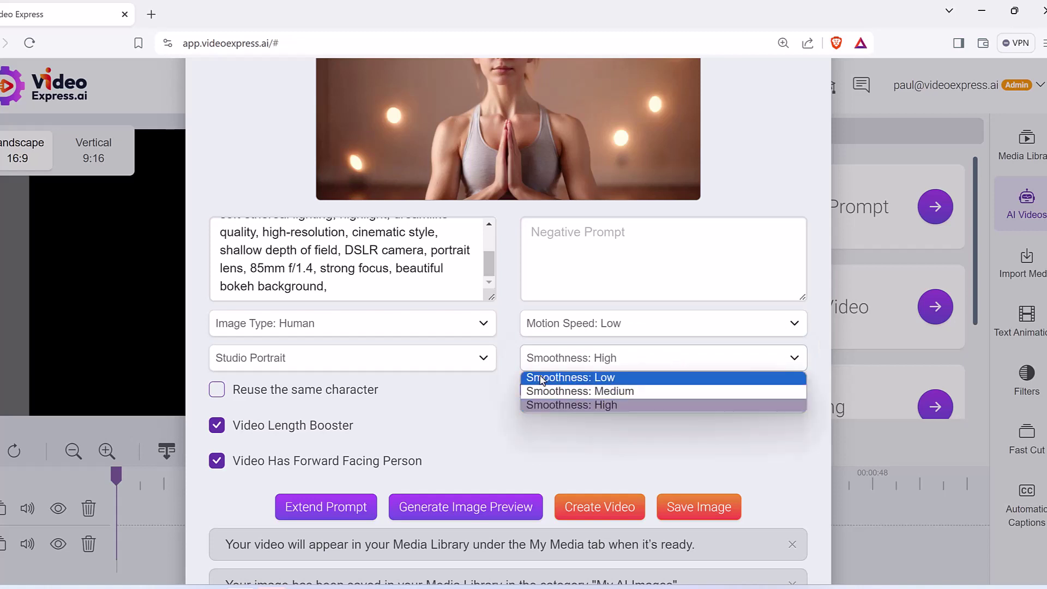
pyautogui.click(695, 404)
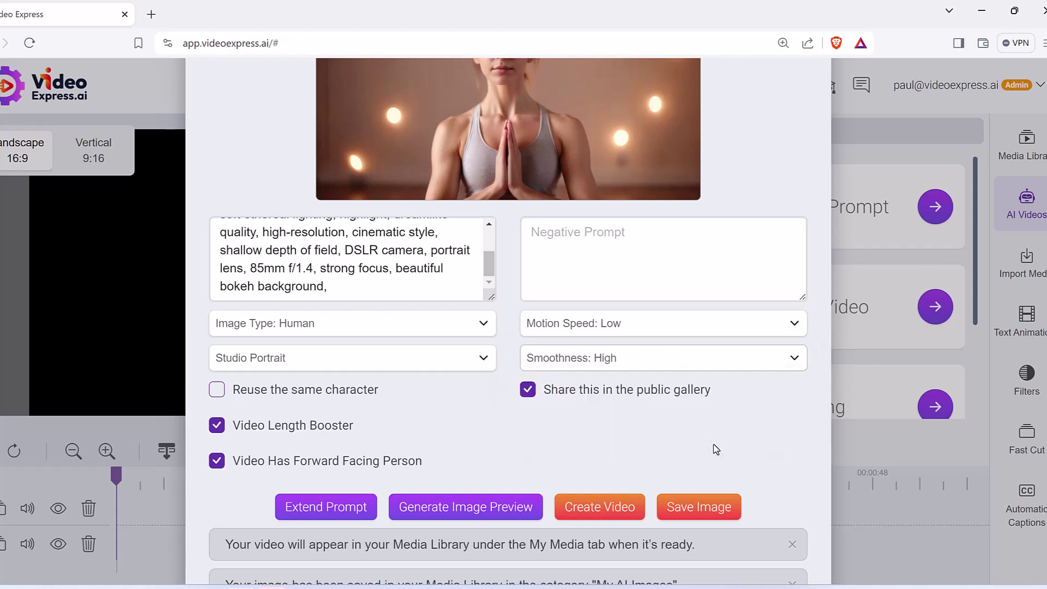
pyautogui.click(589, 329)
pyautogui.click(594, 348)
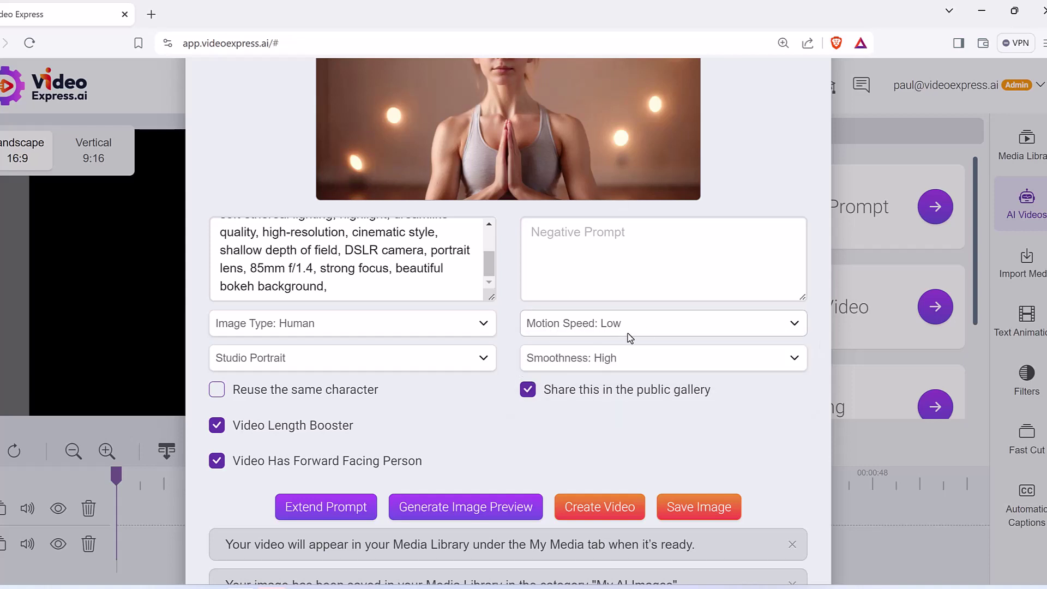
pyautogui.click(620, 322)
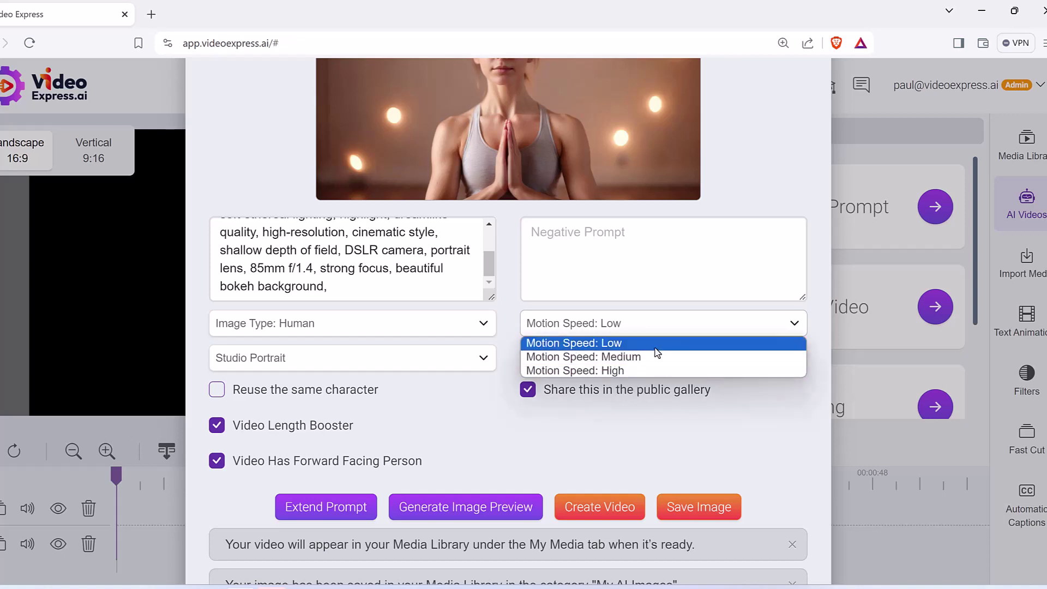
pyautogui.click(660, 286)
pyautogui.click(605, 358)
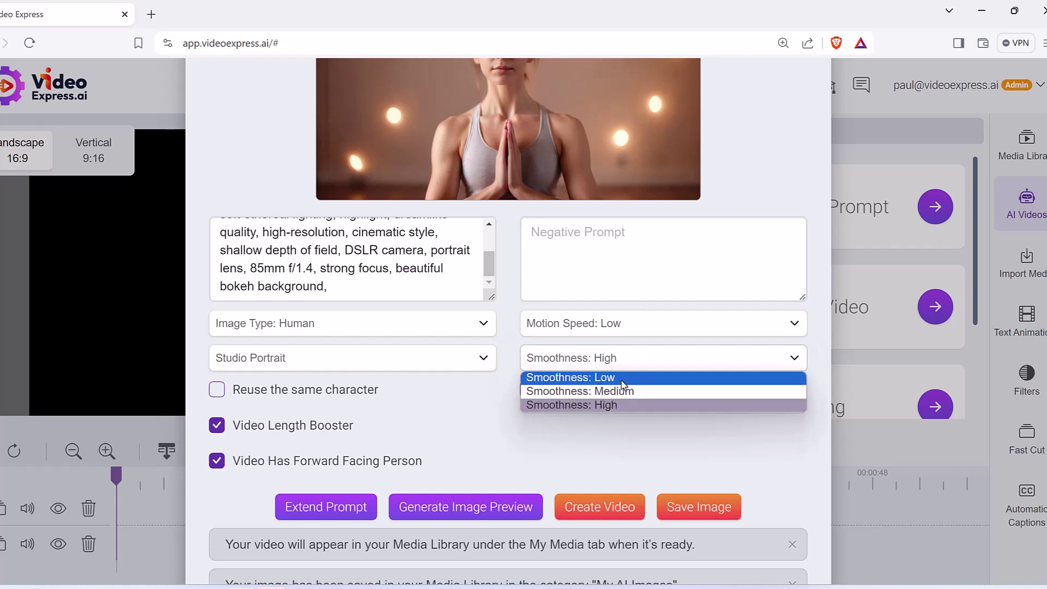
pyautogui.click(518, 279)
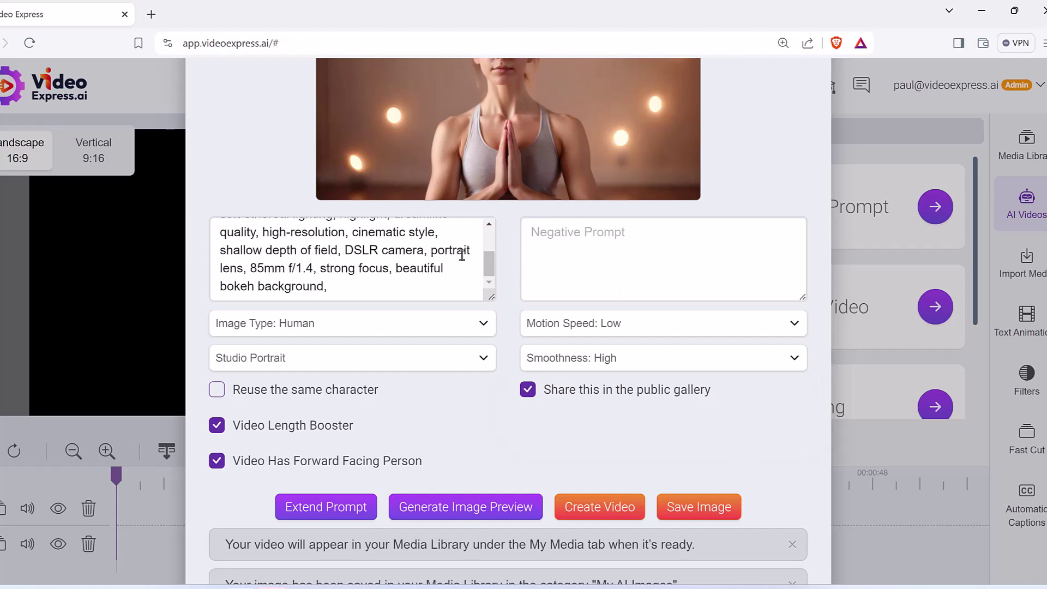
# Close the AI video generator and switch to the media library
pyautogui.scroll(-2, 763, 524)
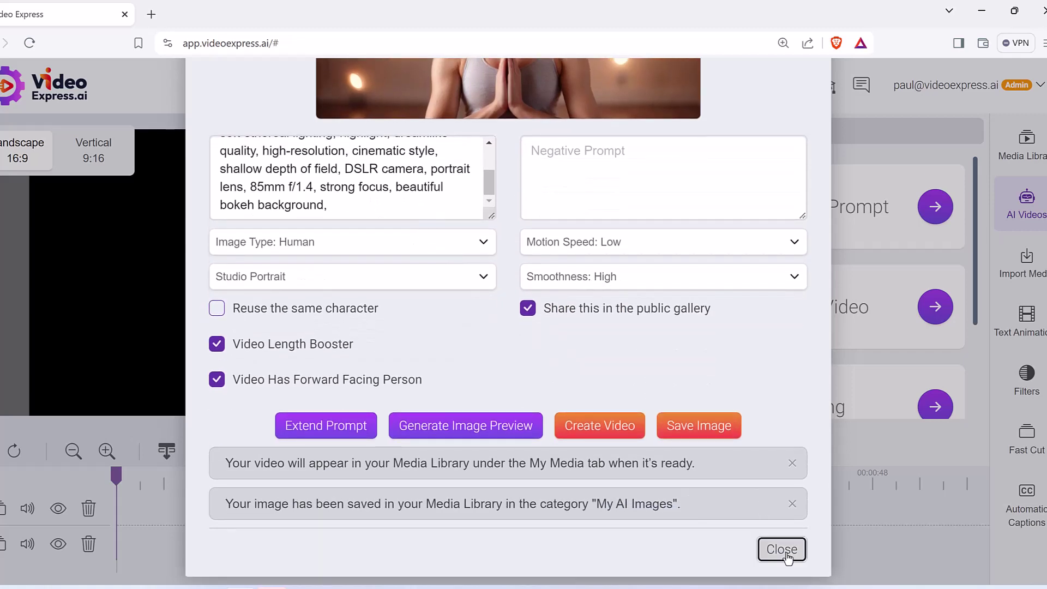
pyautogui.click(778, 549)
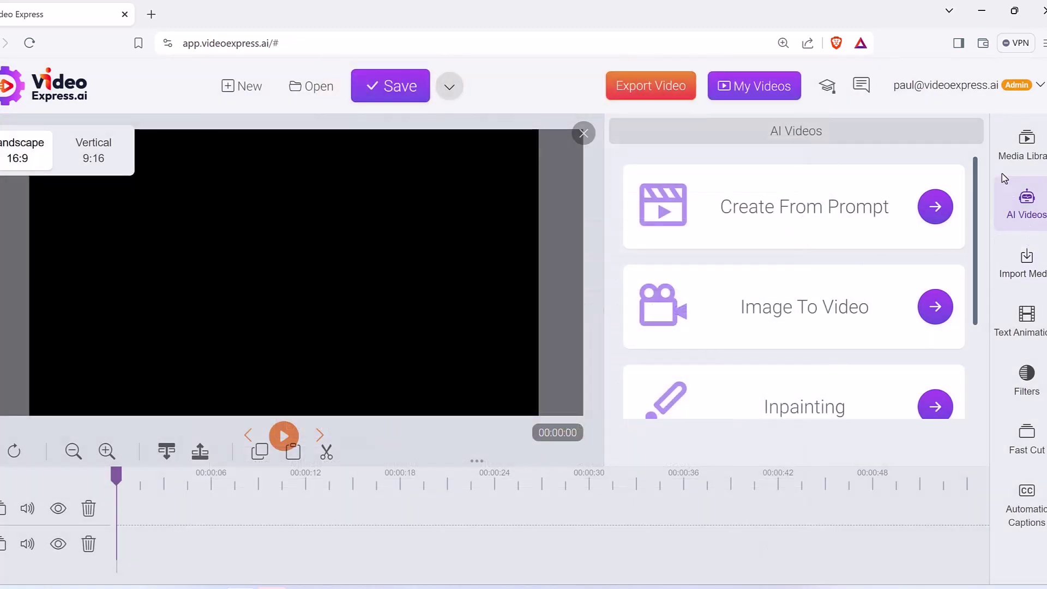
pyautogui.click(1022, 153)
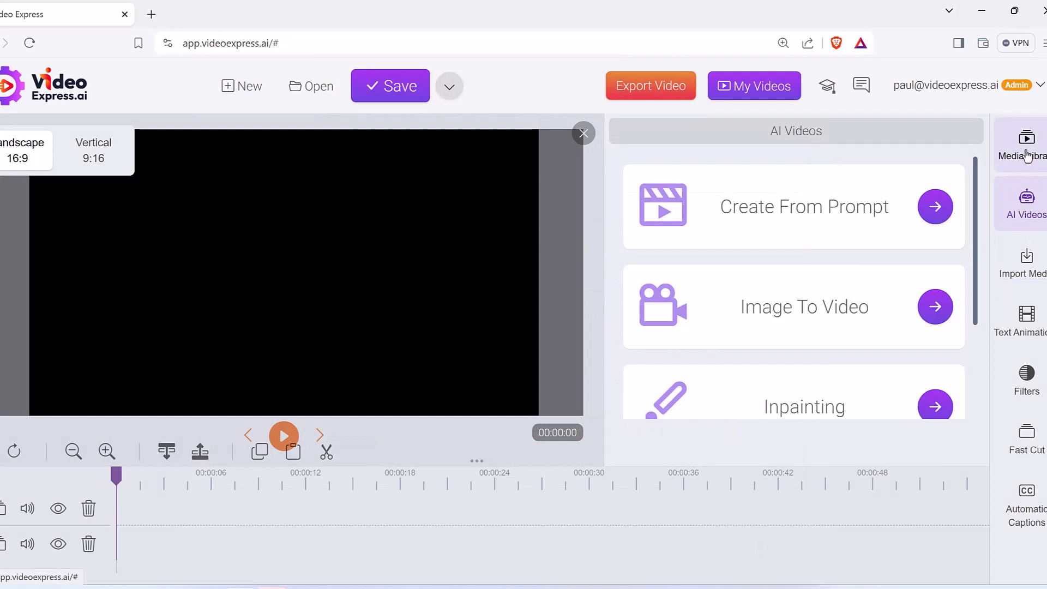
# Open My AI Videos, then play and replay the first rabbit clip
pyautogui.scroll(-3, 832, 284)
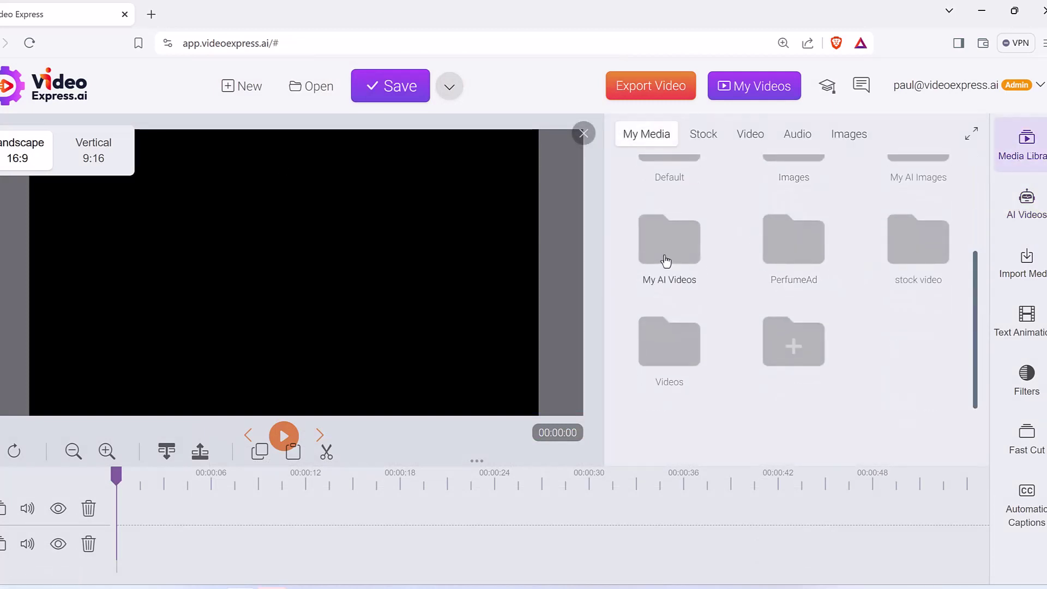
pyautogui.click(666, 260)
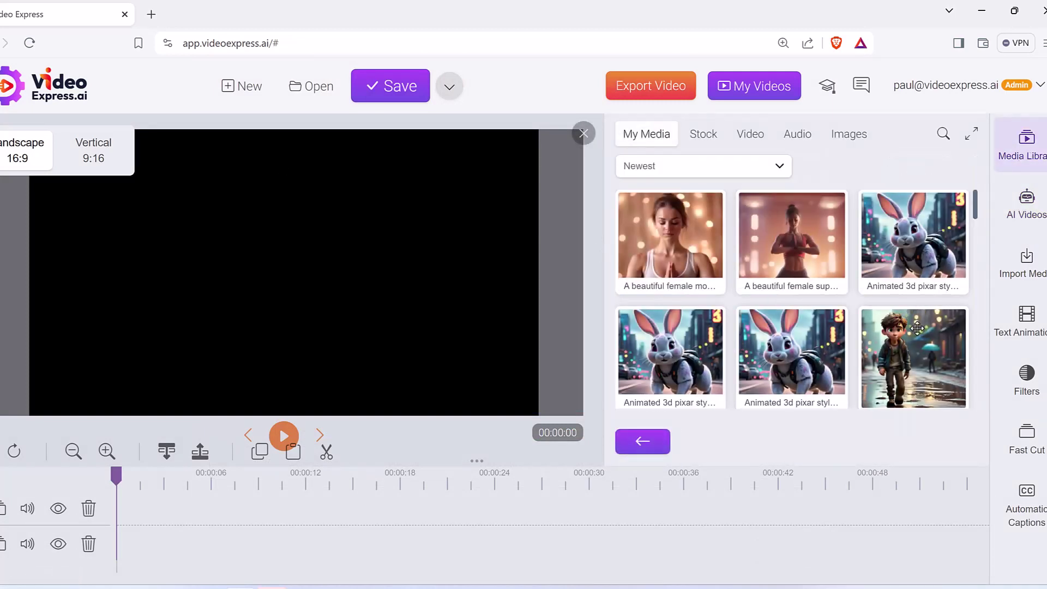
pyautogui.click(820, 326)
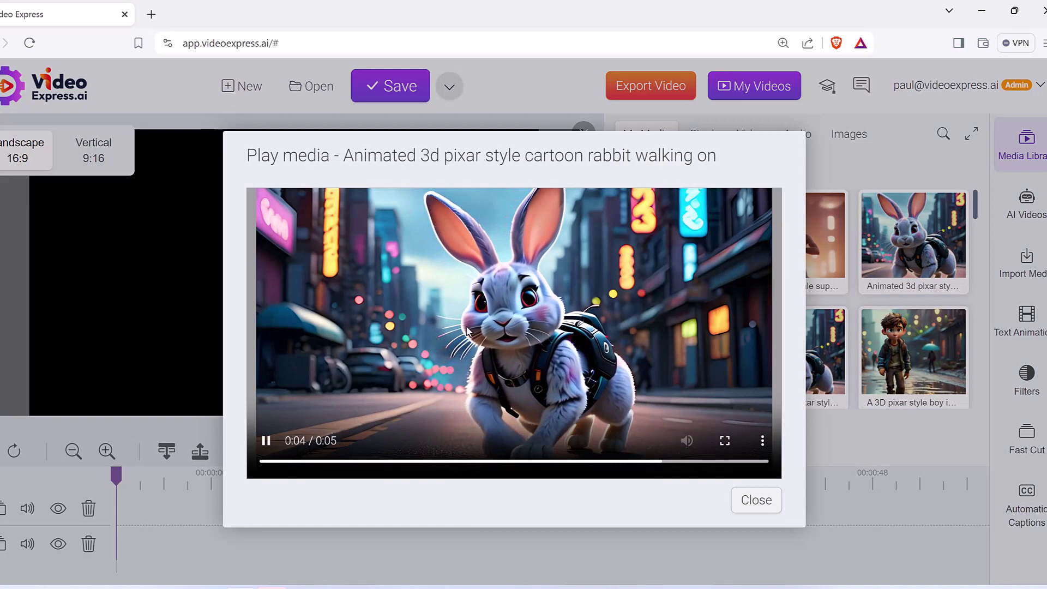
pyautogui.click(756, 500)
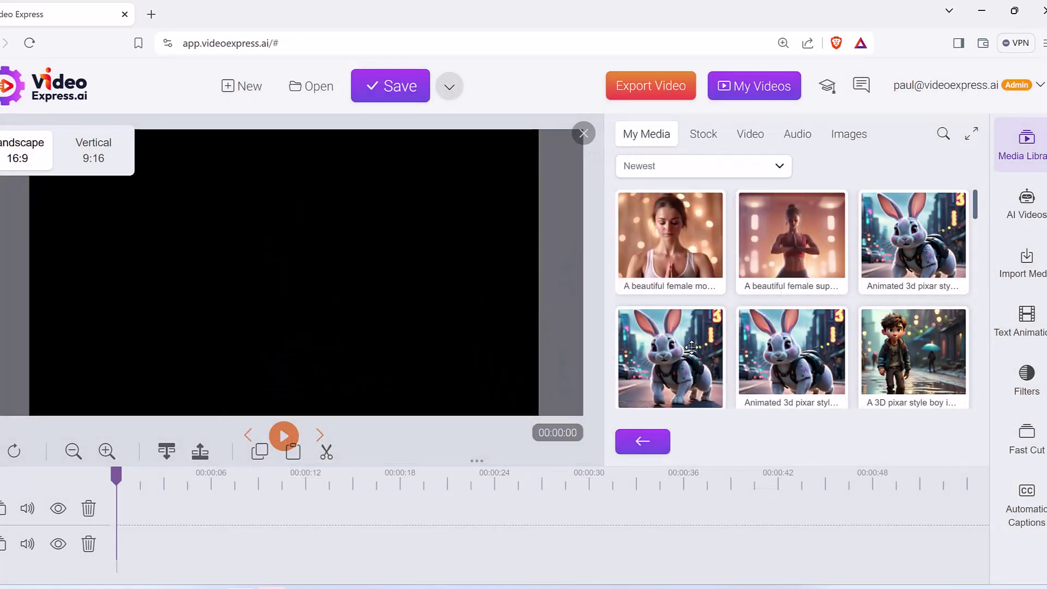
pyautogui.click(750, 365)
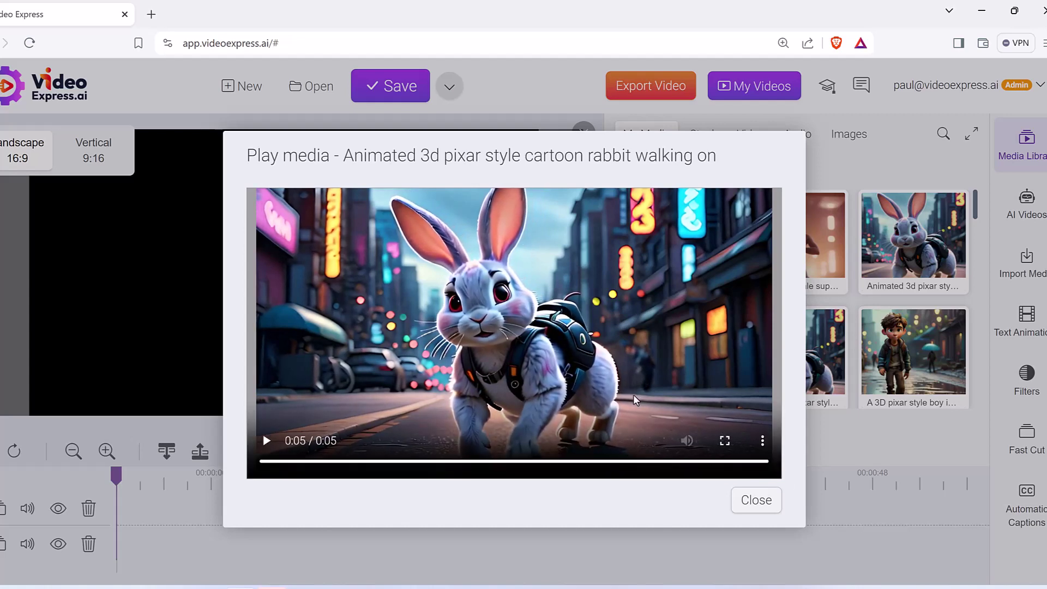
pyautogui.click(756, 500)
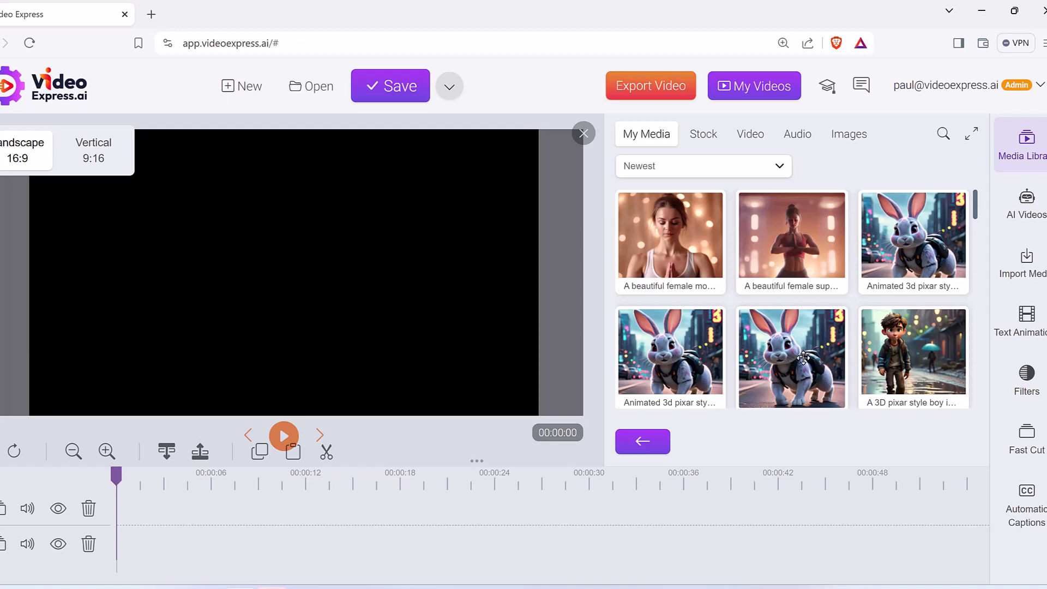
# Play the other short rabbit clip and replay it
pyautogui.click(803, 358)
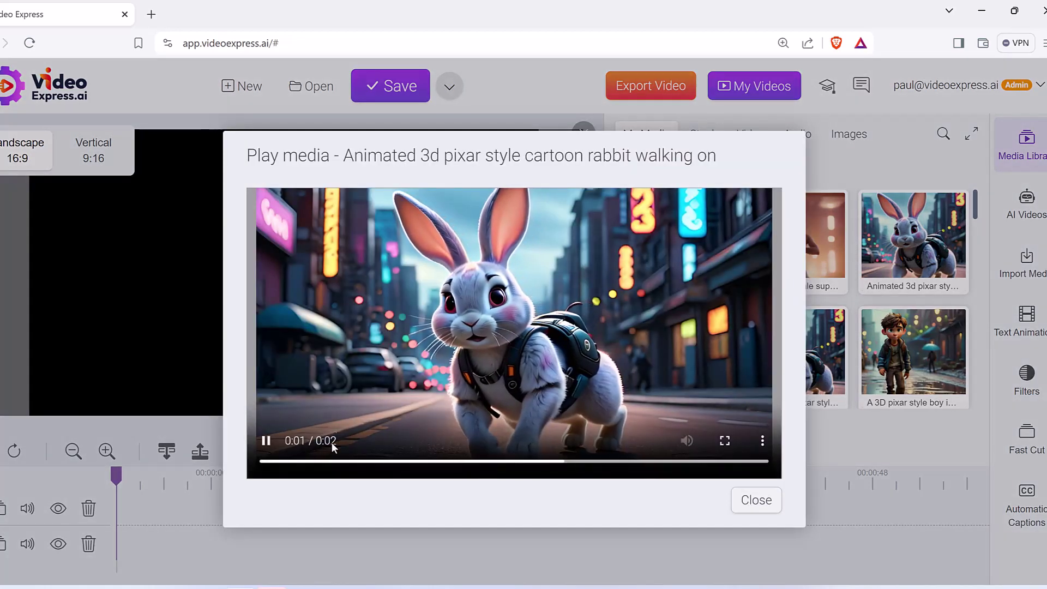
pyautogui.moveTo(288, 422)
pyautogui.mouseDown()
pyautogui.moveTo(361, 416)
pyautogui.moveTo(231, 422)
pyautogui.moveTo(420, 400)
pyautogui.mouseUp()
pyautogui.moveTo(348, 294); pyautogui.dragTo(313, 378)
pyautogui.moveTo(347, 339); pyautogui.dragTo(316, 376)
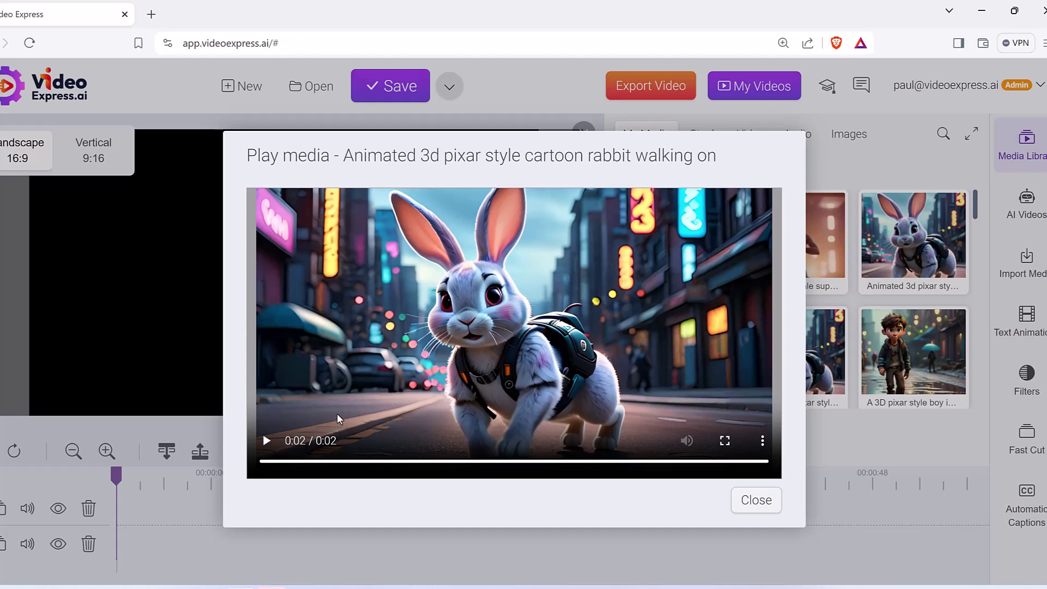
pyautogui.click(267, 441)
# Close the rabbit player, then play and replay the newest yoga clip before closing it
pyautogui.click(761, 501)
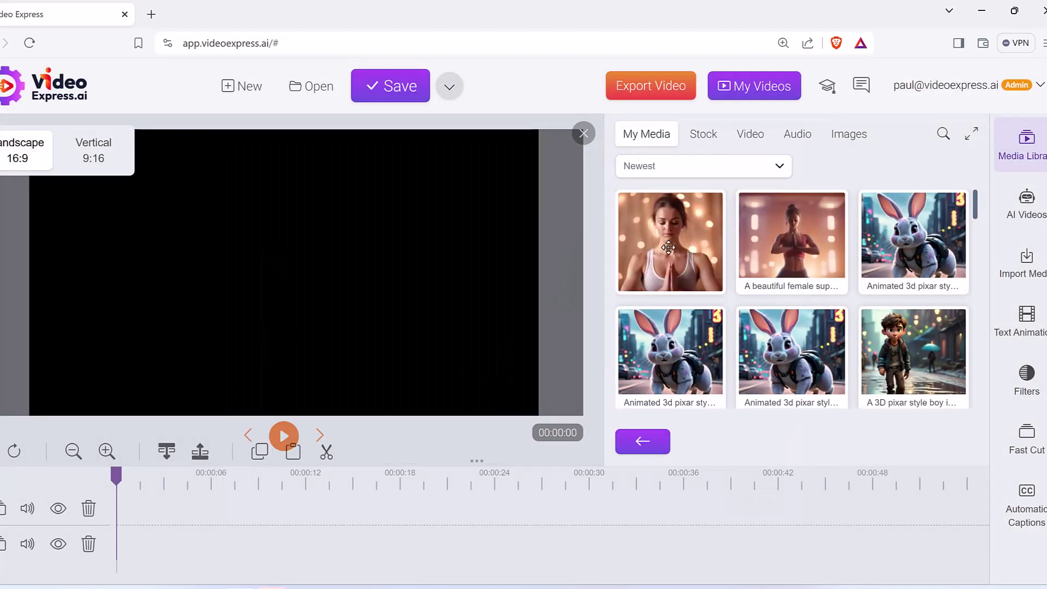
pyautogui.click(672, 251)
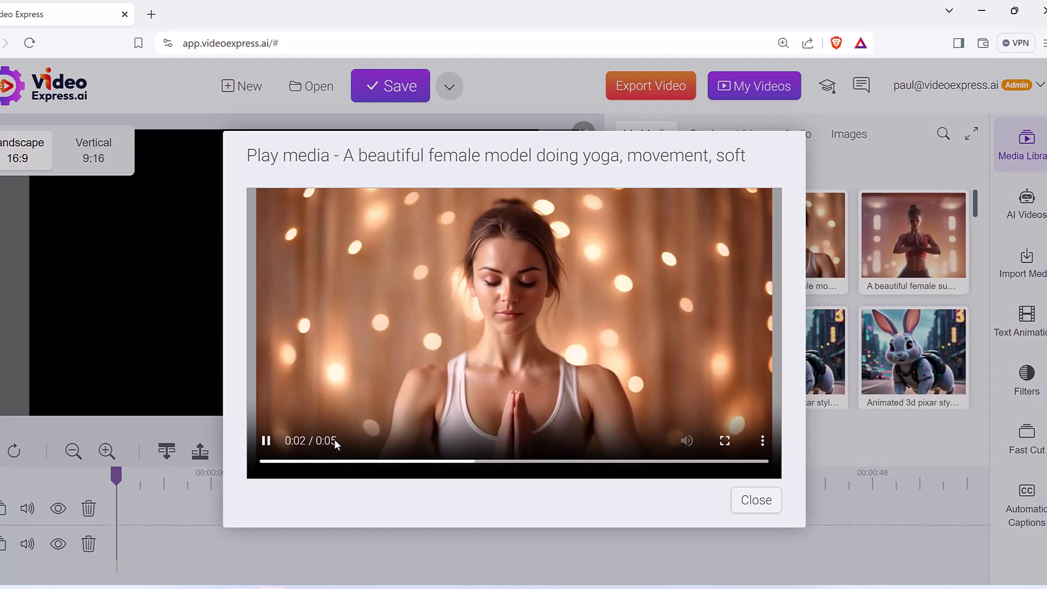
pyautogui.click(762, 501)
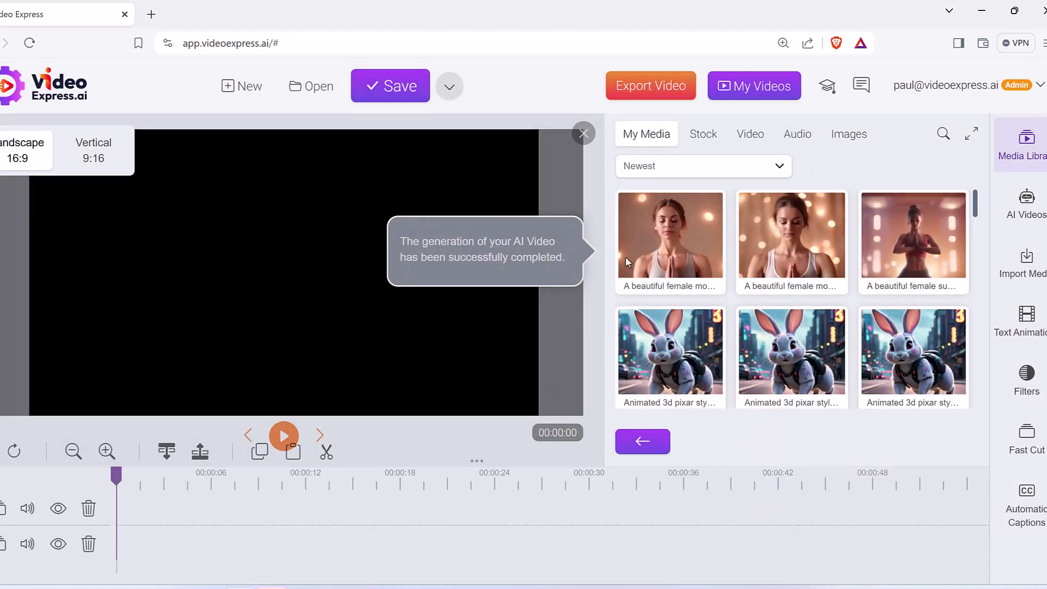
pyautogui.click(662, 244)
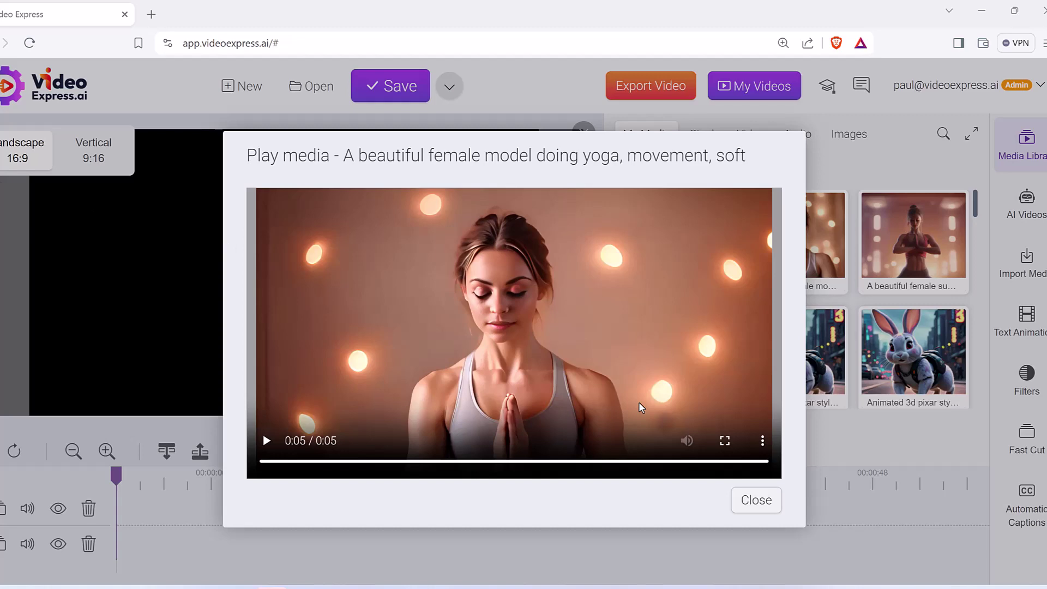
pyautogui.click(755, 501)
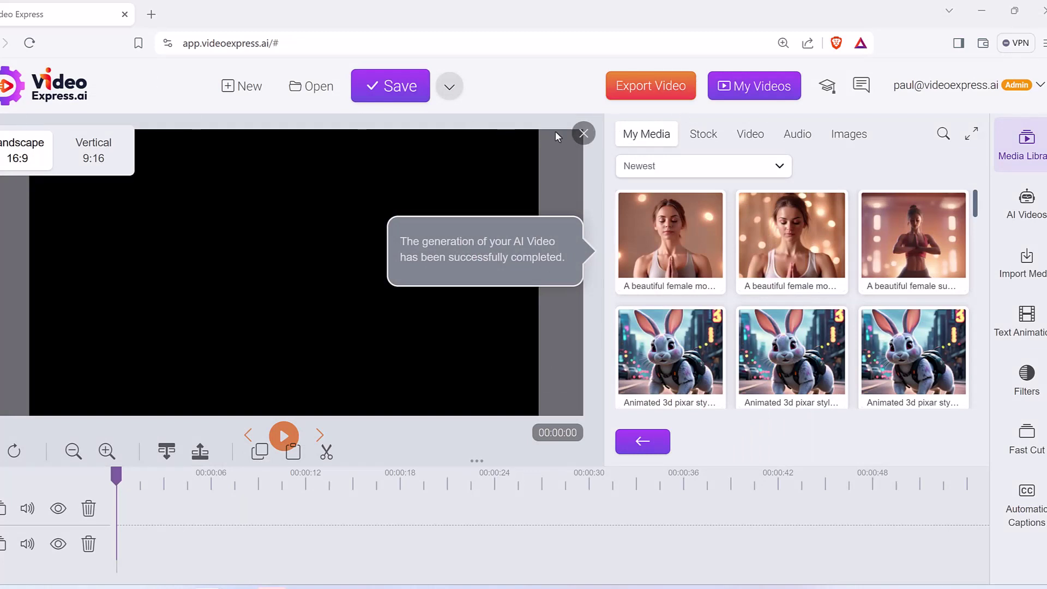
# Start a new prompt video and paste the Pixar-style cartoon rabbit cyberpunk prompt
pyautogui.click(583, 133)
pyautogui.click(1023, 214)
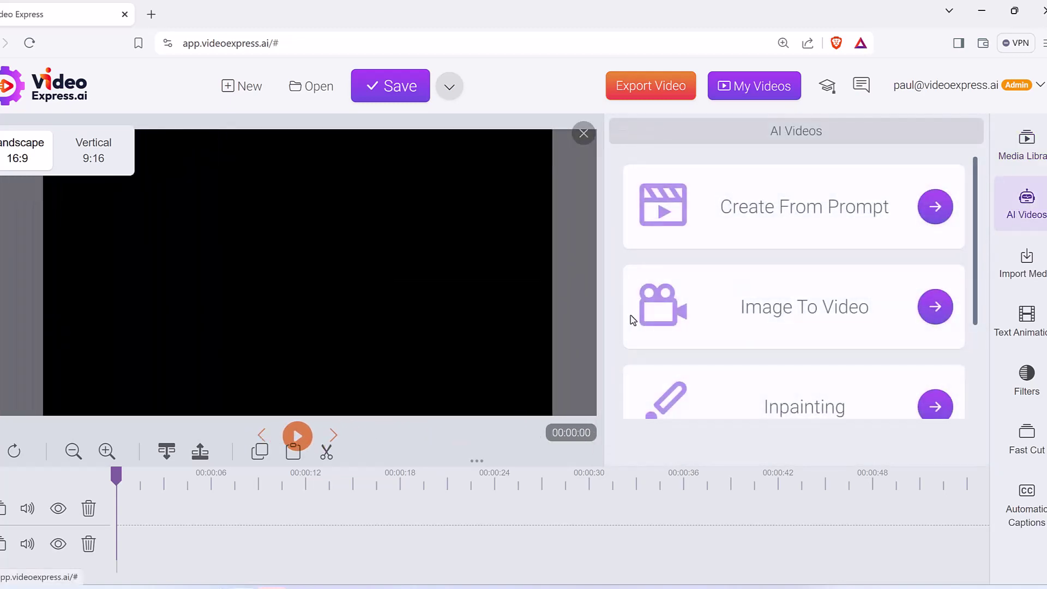
pyautogui.click(935, 208)
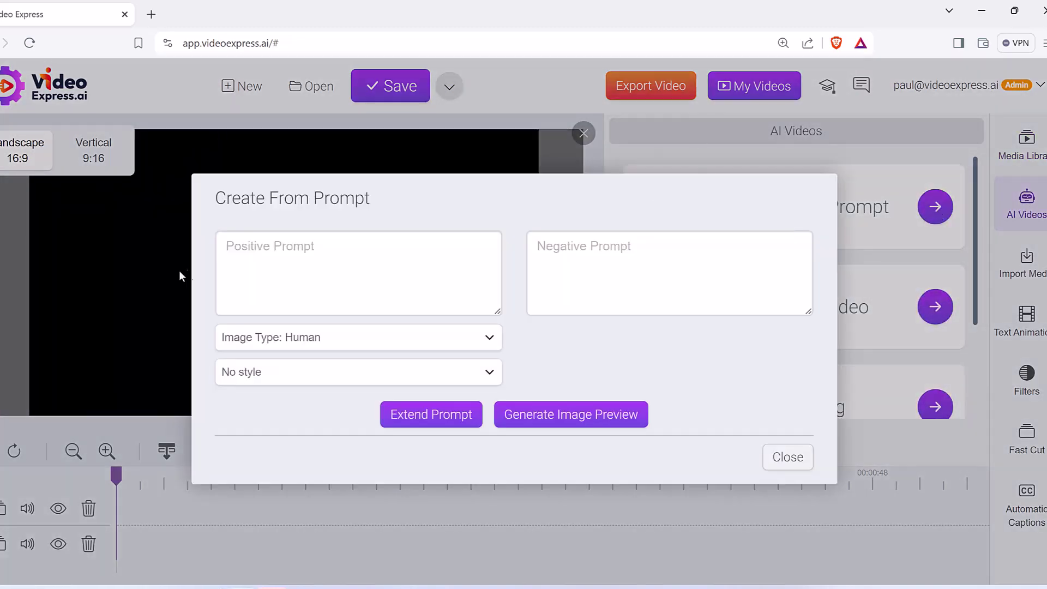
pyautogui.click(281, 241)
pyautogui.rightClick(283, 242)
pyautogui.click(332, 351)
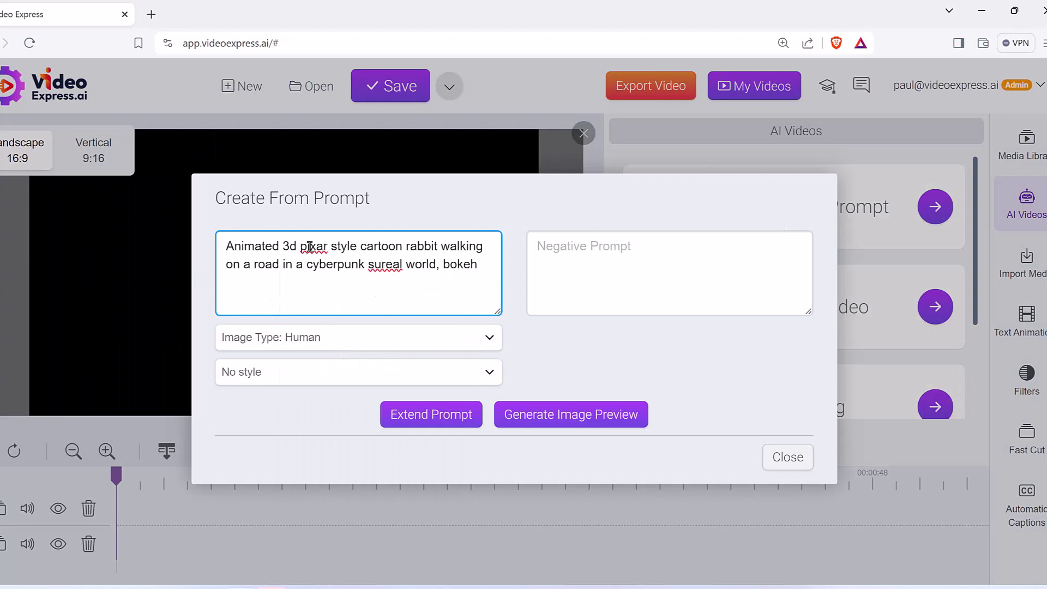
# Review the rabbit prompt wording and leave the style list unchanged
pyautogui.moveTo(283, 242); pyautogui.dragTo(439, 246)
pyautogui.click(495, 273)
pyautogui.click(472, 261)
pyautogui.moveTo(495, 273); pyautogui.dragTo(270, 267)
pyautogui.click(272, 267)
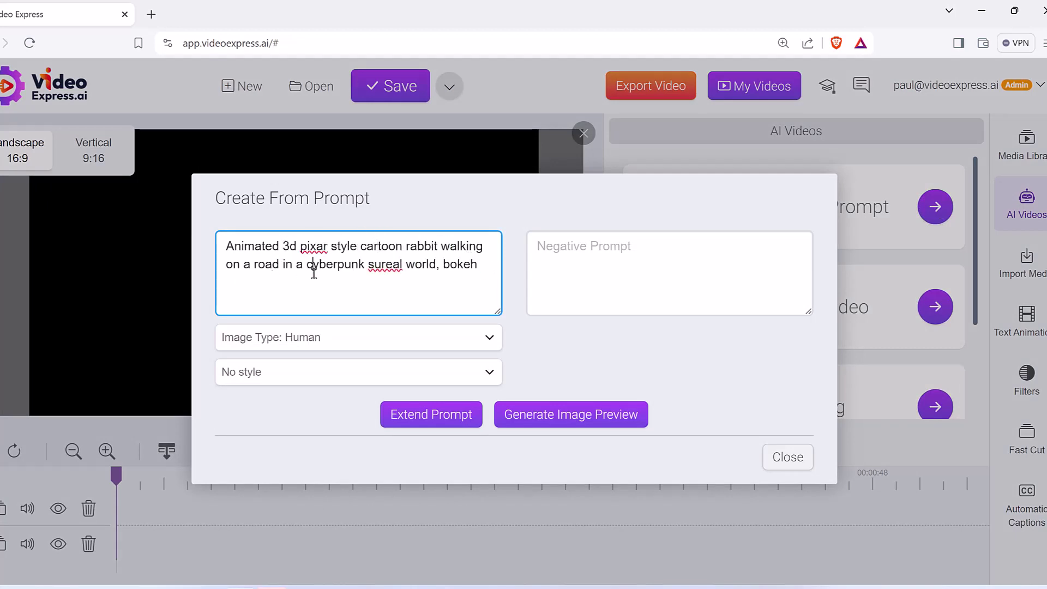
pyautogui.moveTo(336, 267); pyautogui.dragTo(490, 267)
pyautogui.click(491, 268)
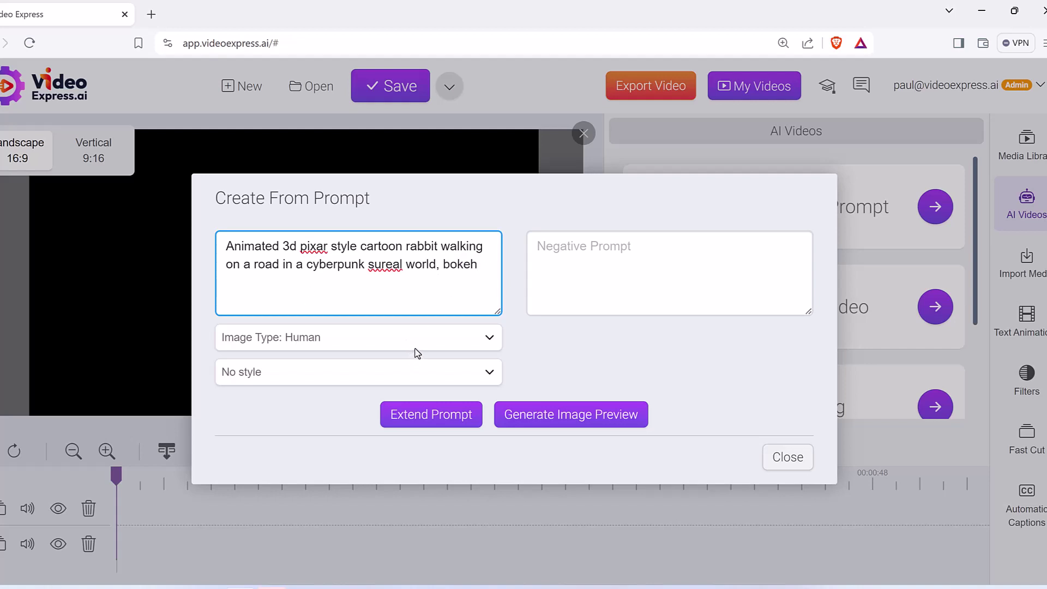
pyautogui.click(280, 385)
pyautogui.click(287, 372)
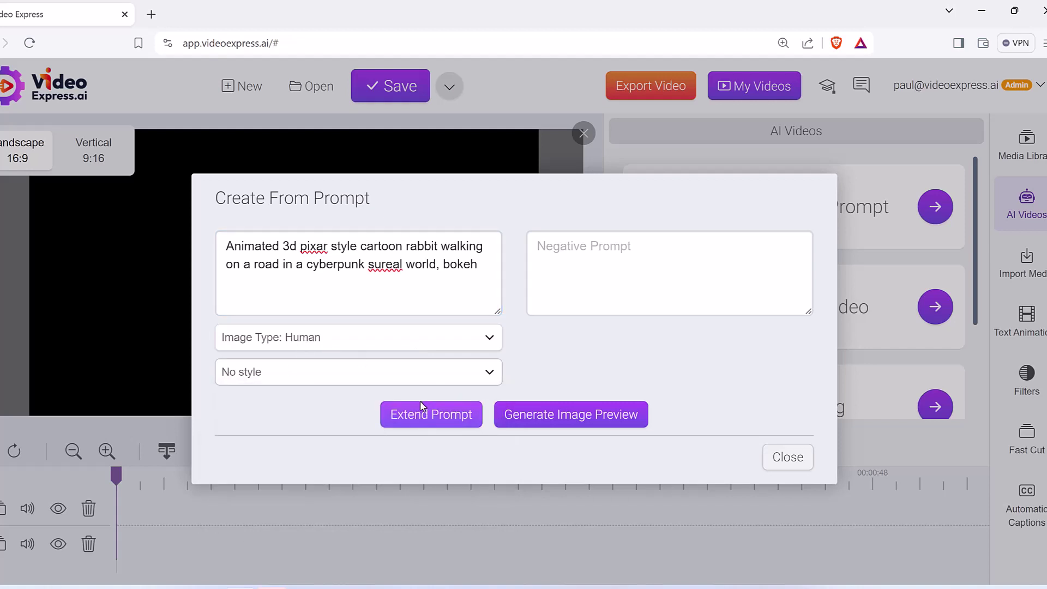
# Set image type to 3D with Neonpunk style and generate a preview image
pyautogui.click(403, 334)
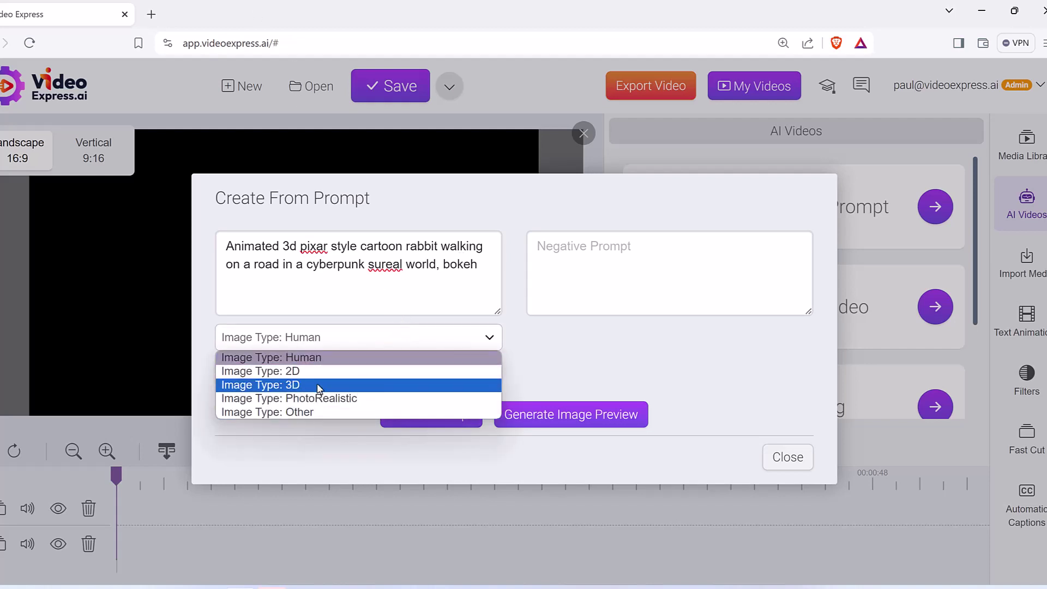
pyautogui.click(319, 386)
pyautogui.click(336, 373)
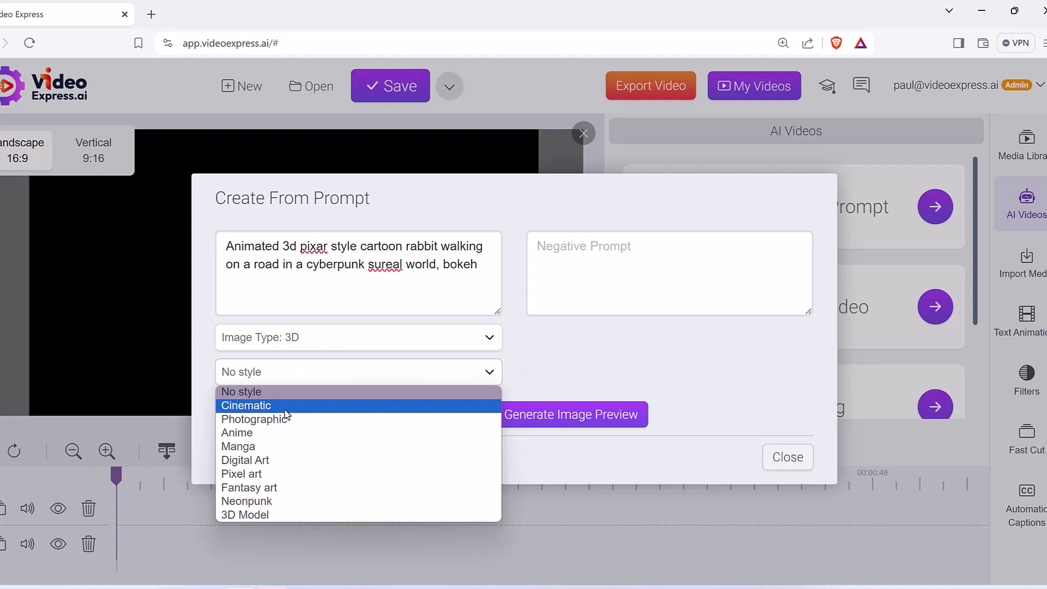
pyautogui.click(266, 503)
pyautogui.click(548, 420)
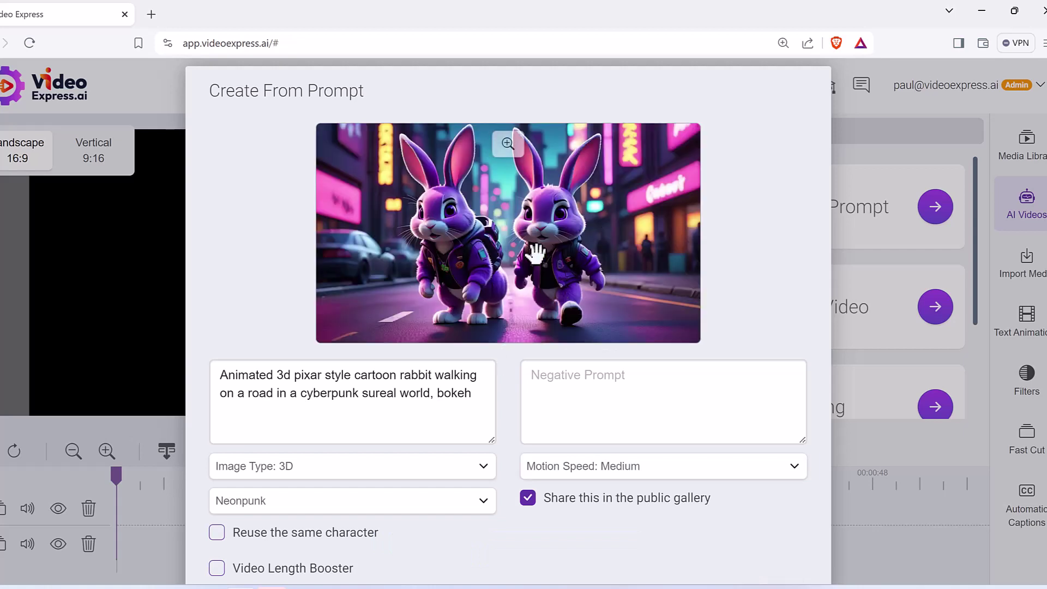
# Switch the style to Cinematic and regenerate the grey rabbit preview
pyautogui.scroll(-1, 552, 255)
pyautogui.scroll(-1, 552, 255)
pyautogui.click(321, 429)
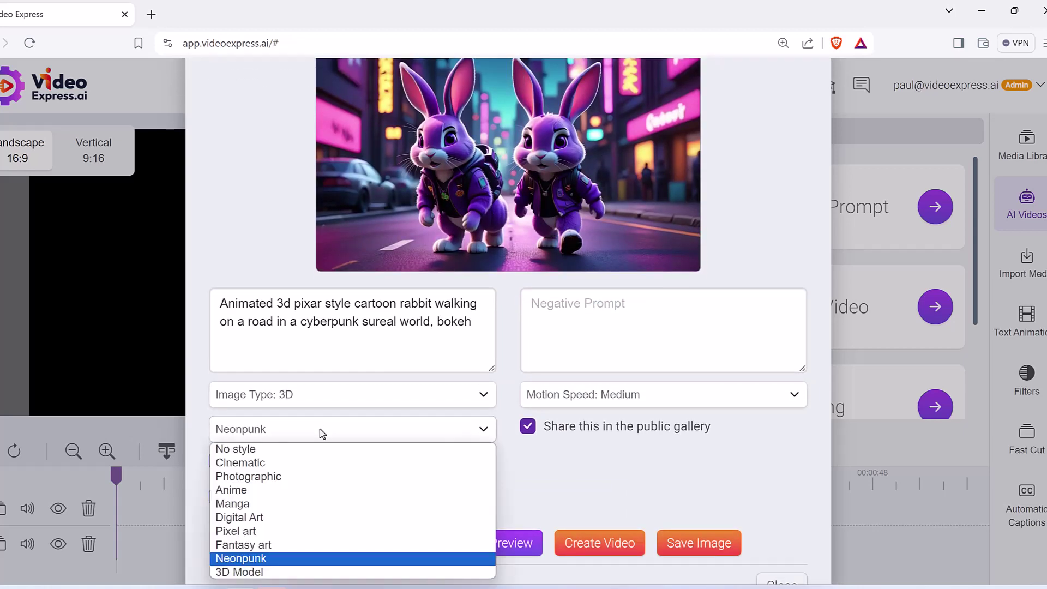
pyautogui.click(303, 463)
pyautogui.click(517, 543)
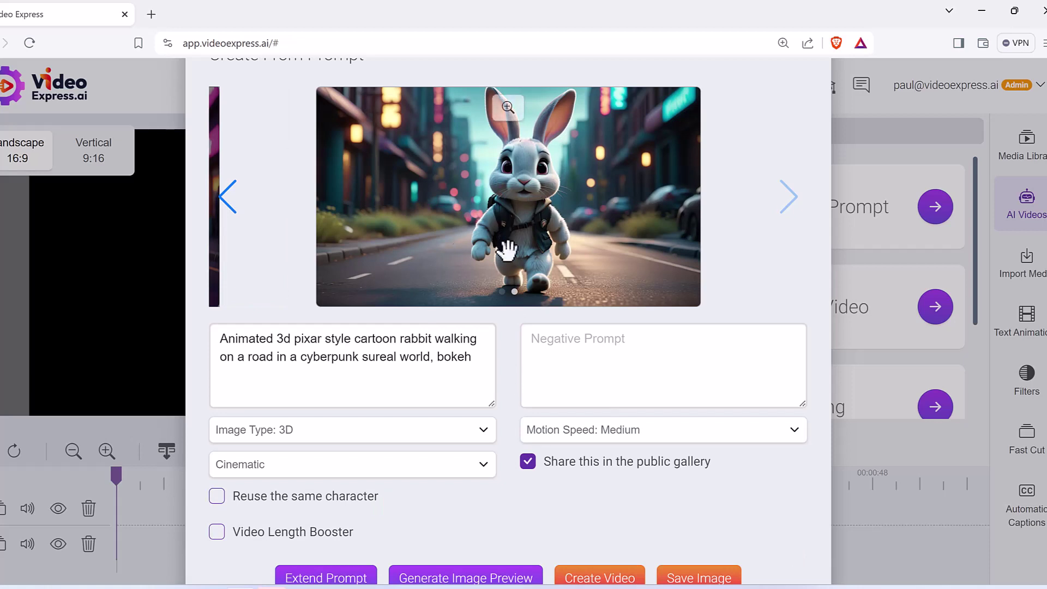
# Choose Low motion speed and tick Video Length Booster for the rabbit video
pyautogui.scroll(-2, 614, 362)
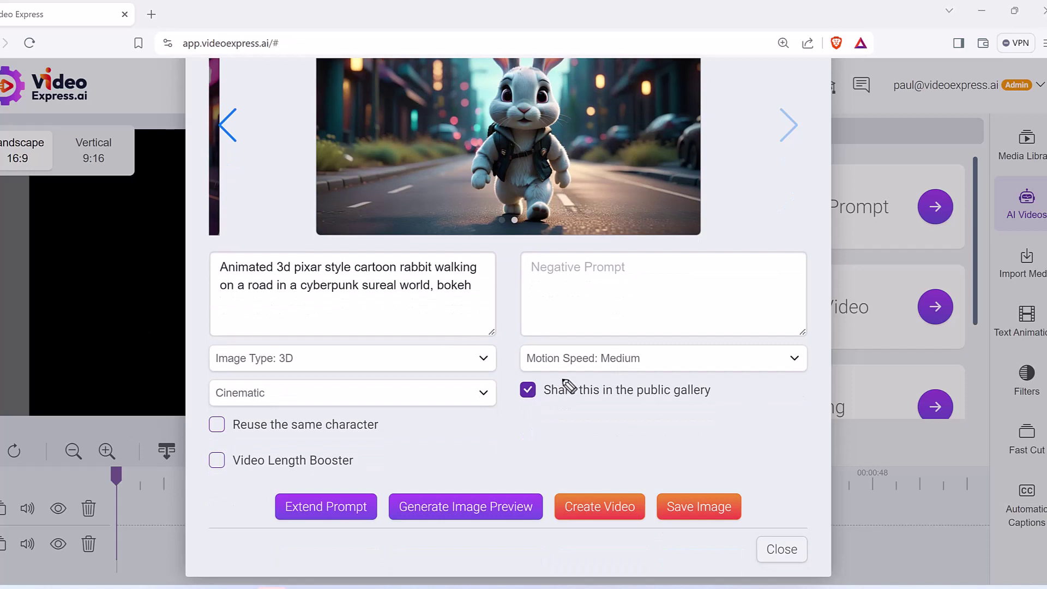
pyautogui.moveTo(562, 377)
pyautogui.mouseDown()
pyautogui.moveTo(513, 361)
pyautogui.moveTo(566, 342)
pyautogui.moveTo(793, 339)
pyautogui.moveTo(823, 360)
pyautogui.moveTo(524, 382)
pyautogui.mouseUp()
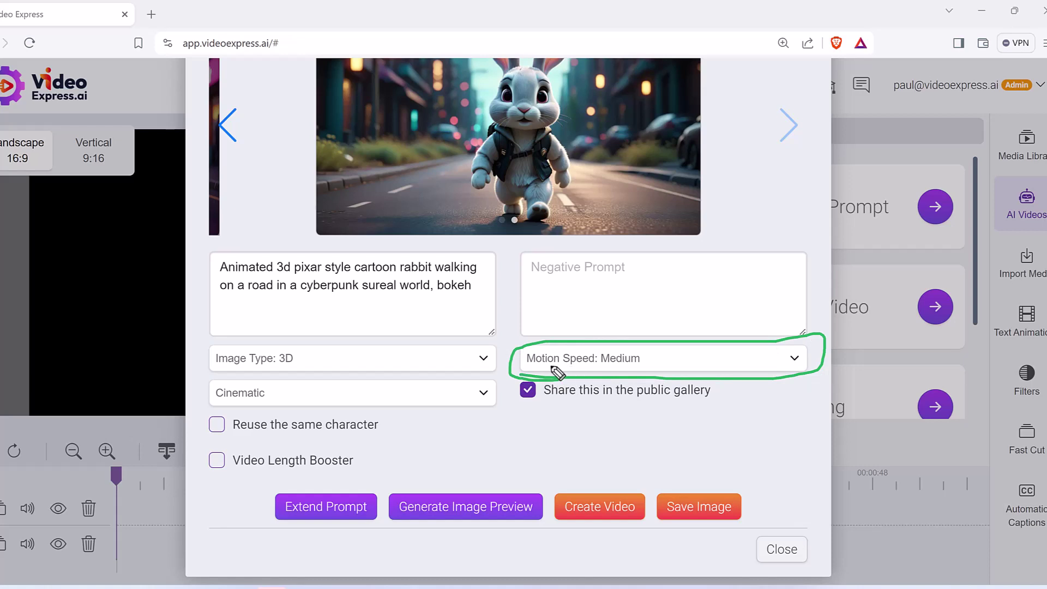
pyautogui.click(634, 364)
pyautogui.click(627, 376)
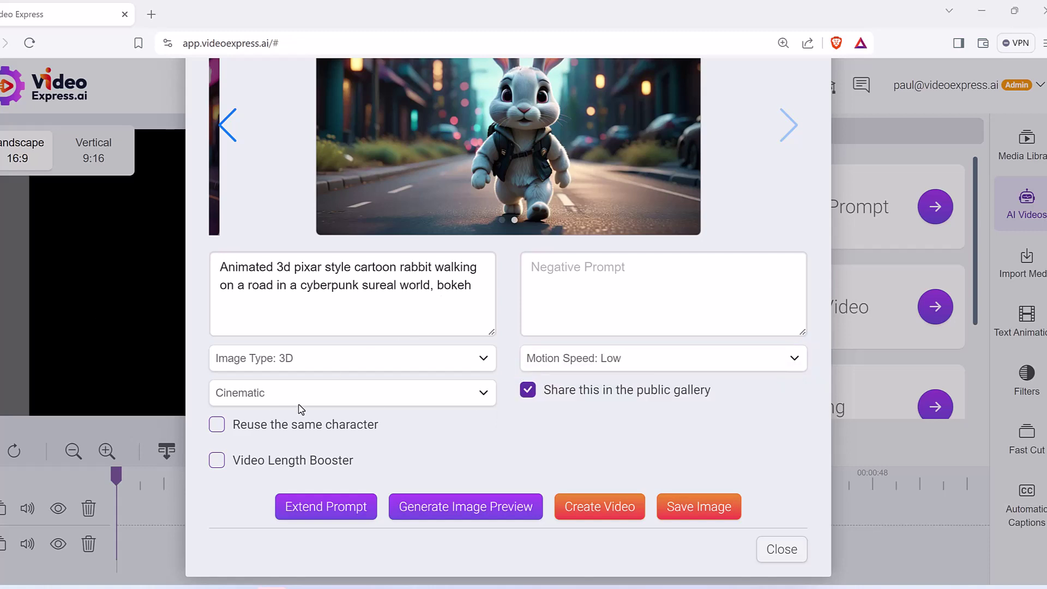
pyautogui.click(217, 461)
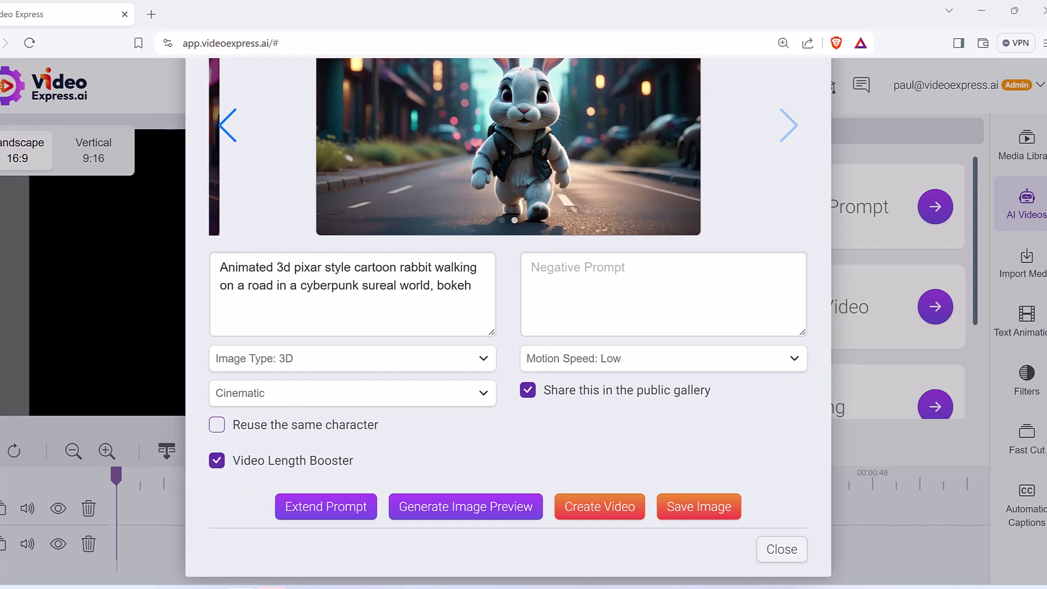
pyautogui.moveTo(328, 448)
pyautogui.mouseDown()
pyautogui.moveTo(213, 445)
pyautogui.moveTo(196, 476)
pyautogui.moveTo(364, 478)
pyautogui.moveTo(354, 437)
pyautogui.moveTo(278, 436)
pyautogui.mouseUp()
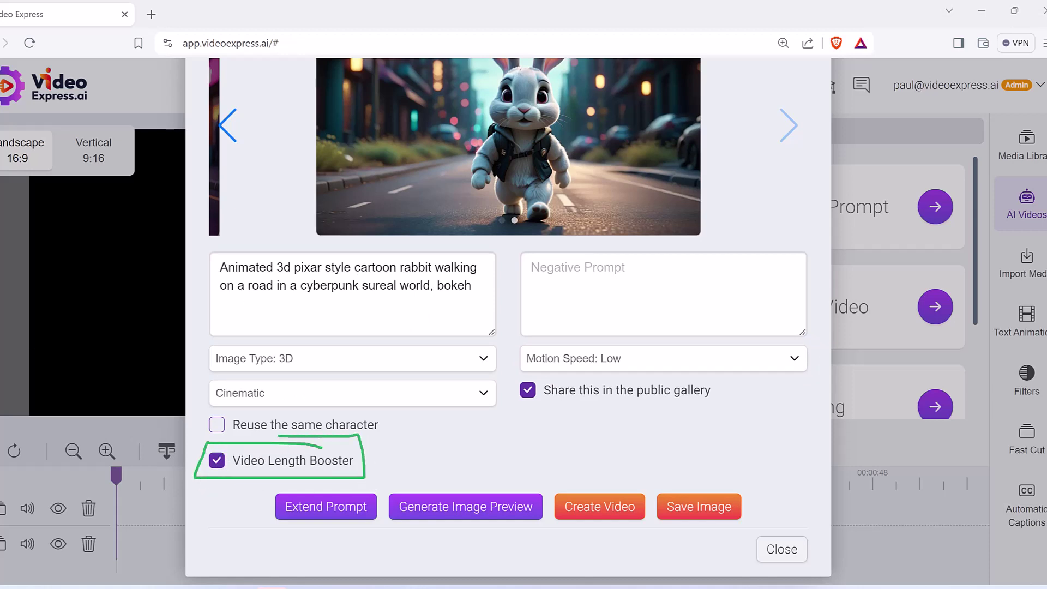
# Create the boosted rabbit video and play the finished 5-second clip
pyautogui.click(613, 512)
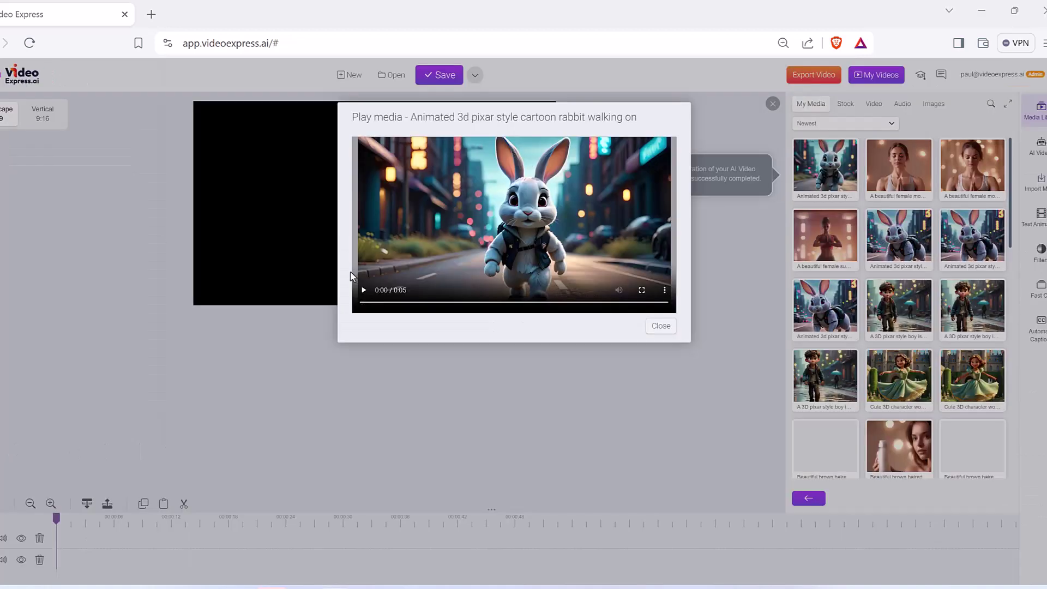
pyautogui.click(363, 289)
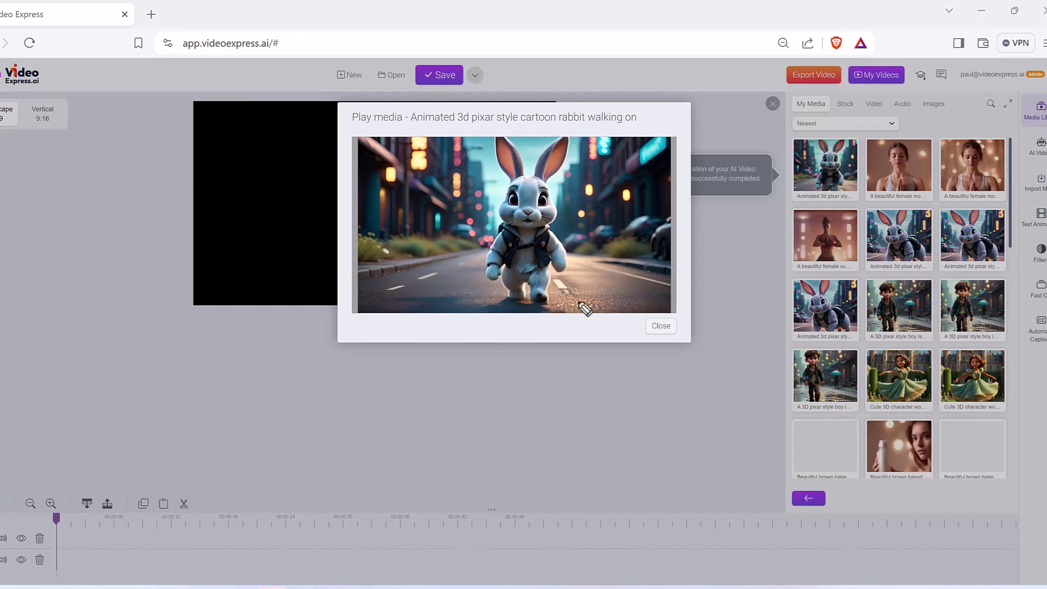
pyautogui.moveTo(323, 274); pyautogui.dragTo(385, 274)
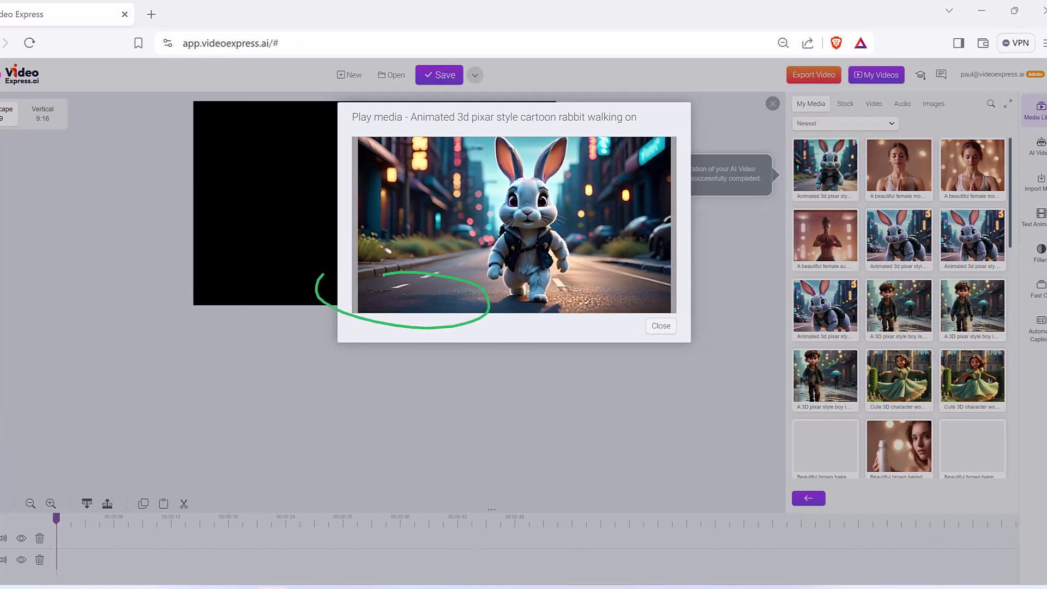